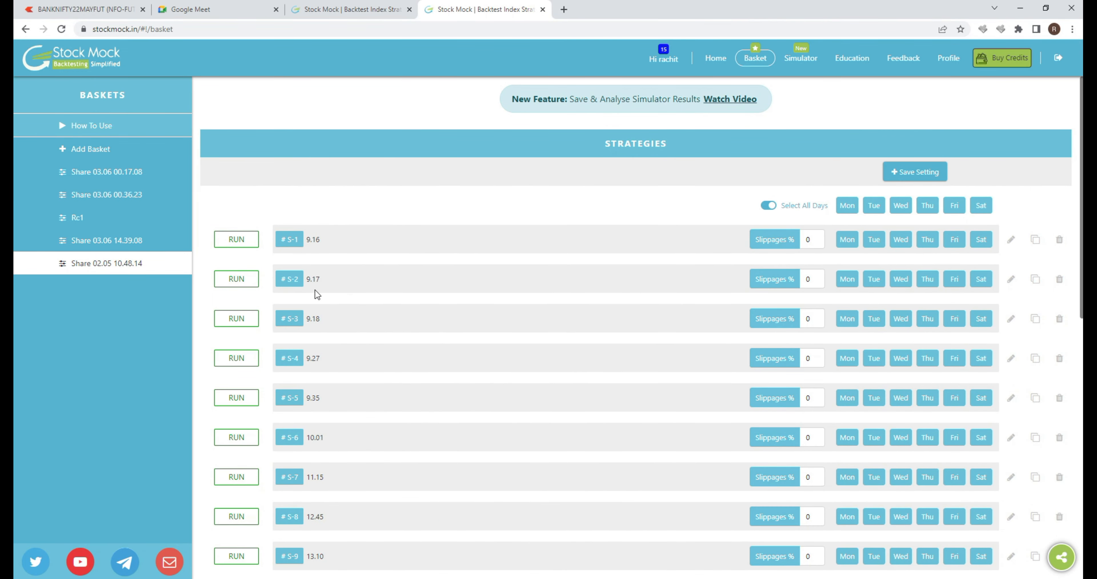
Review the legs, stop loss and entry and exit times of the 9.35 strategy in the shared basket.
scroll(313, 288, down, 3)
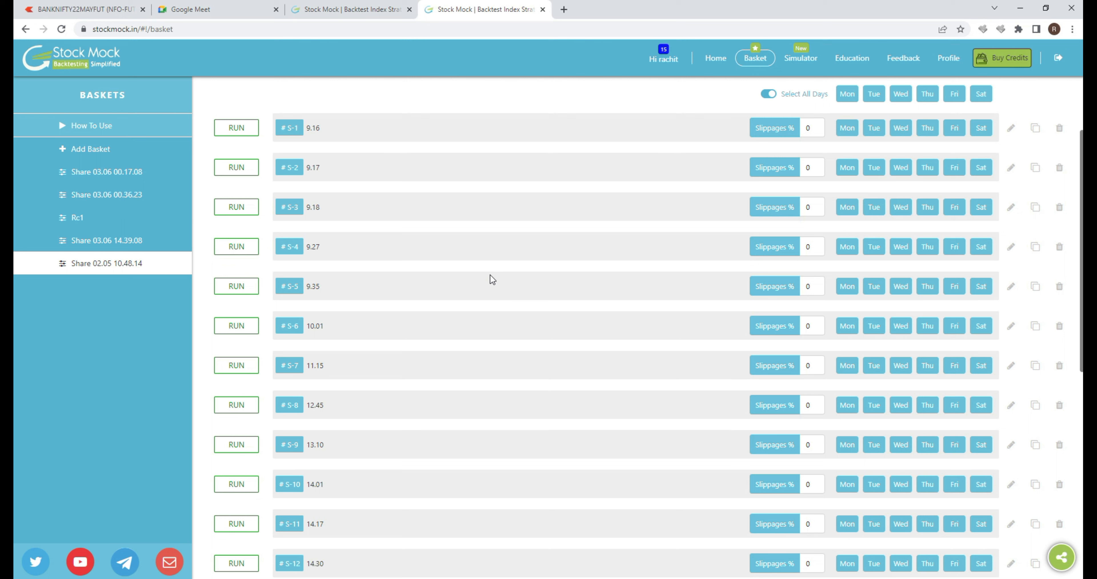
click(1011, 286)
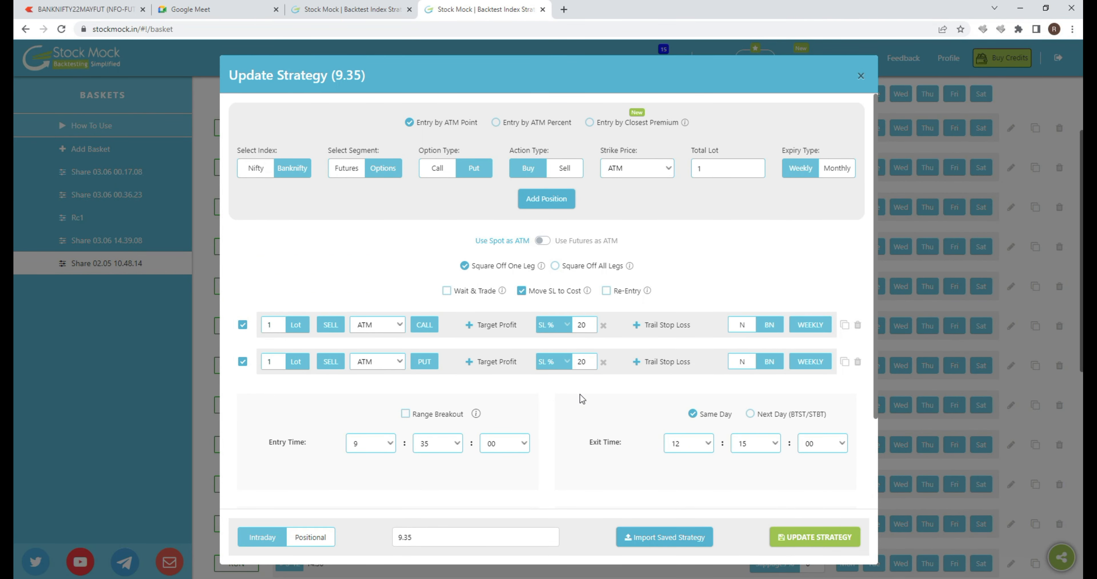
click(865, 78)
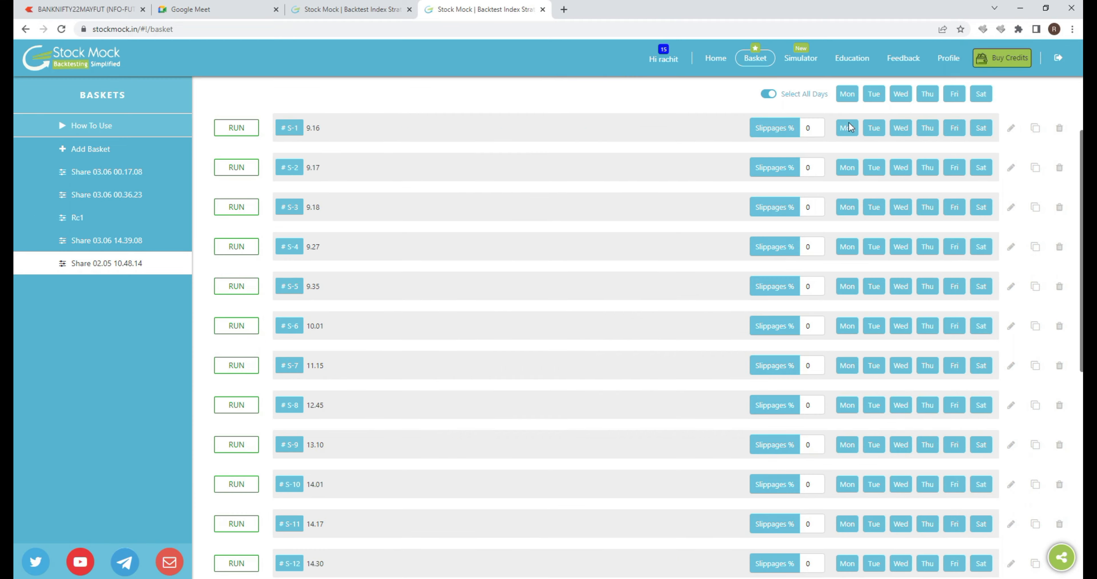
Review the 2500 strategy's leg stop losses, timings and overall Total MTM stop loss.
scroll(785, 267, down, 1)
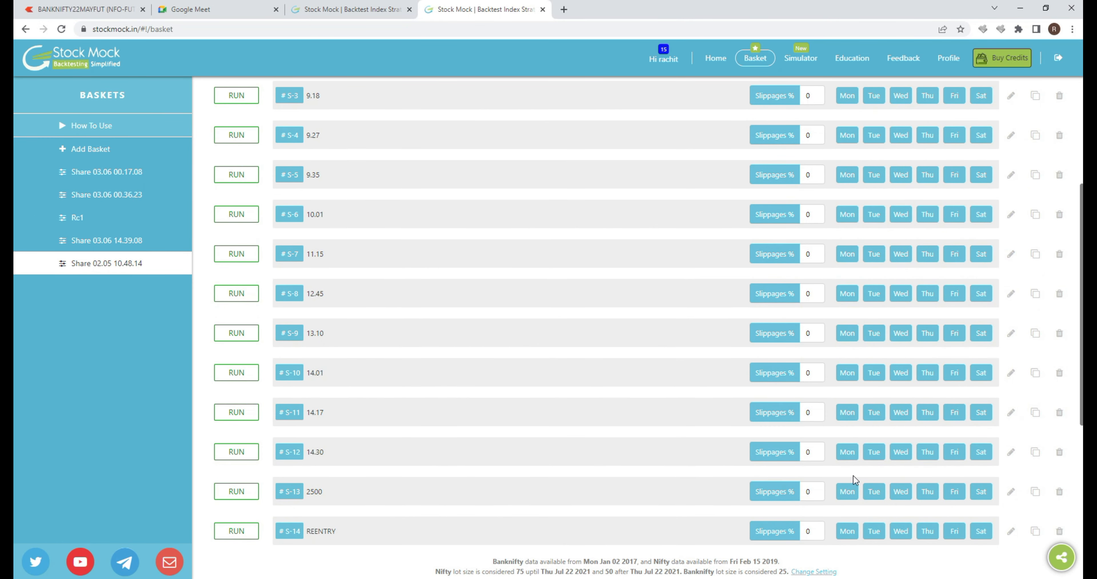
click(1013, 493)
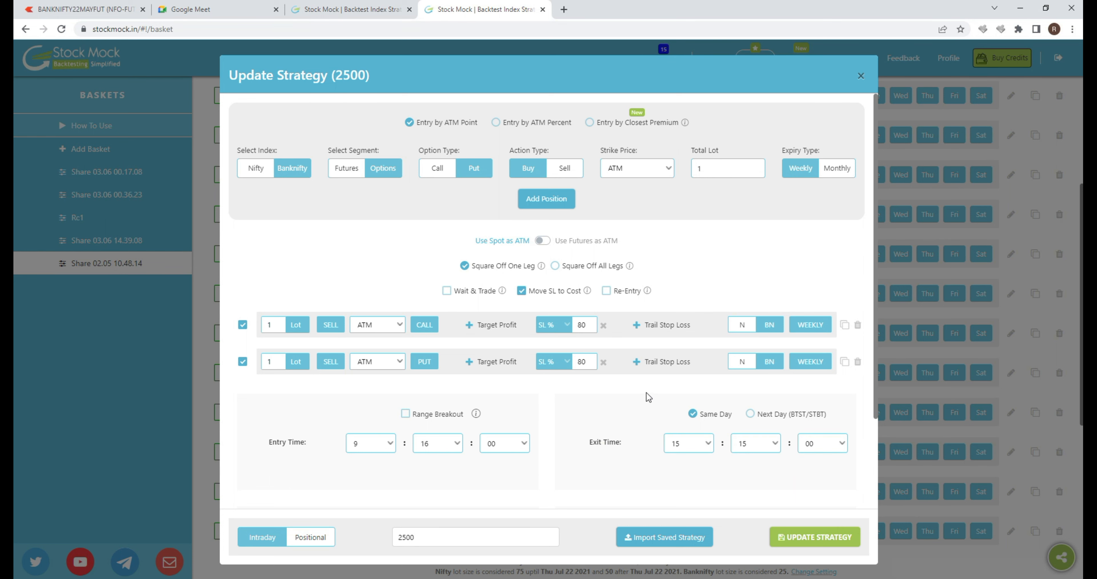
scroll(646, 392, down, 3)
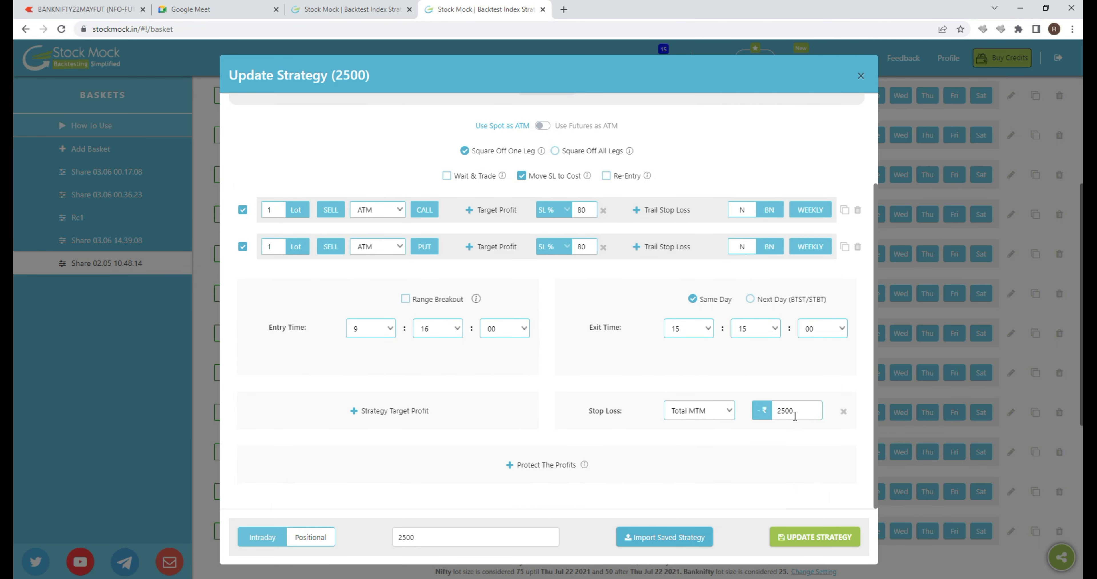
click(861, 75)
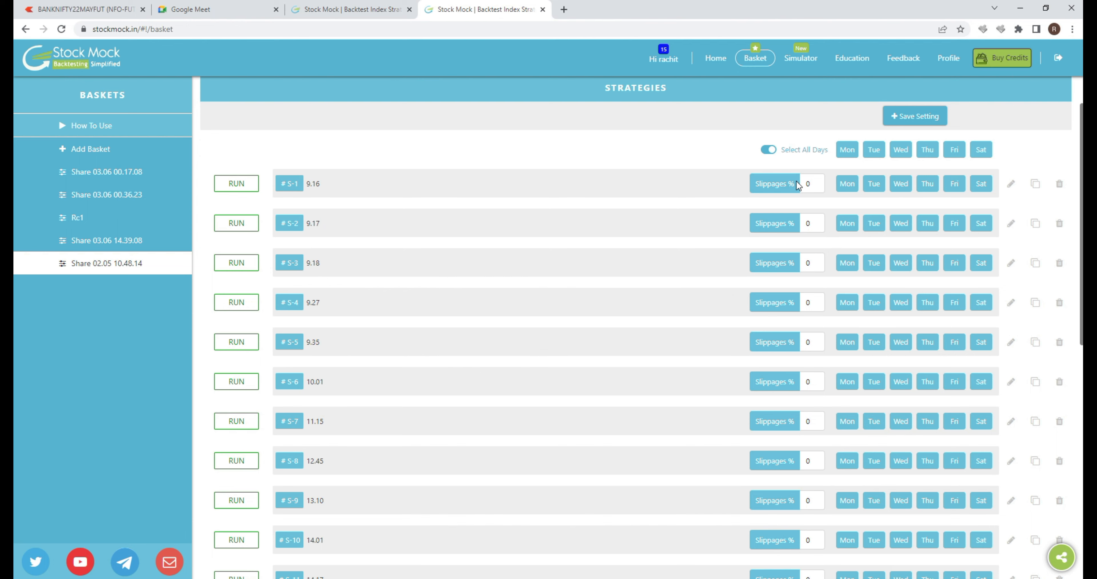
Generate a share link for the whole basket and copy it.
click(223, 34)
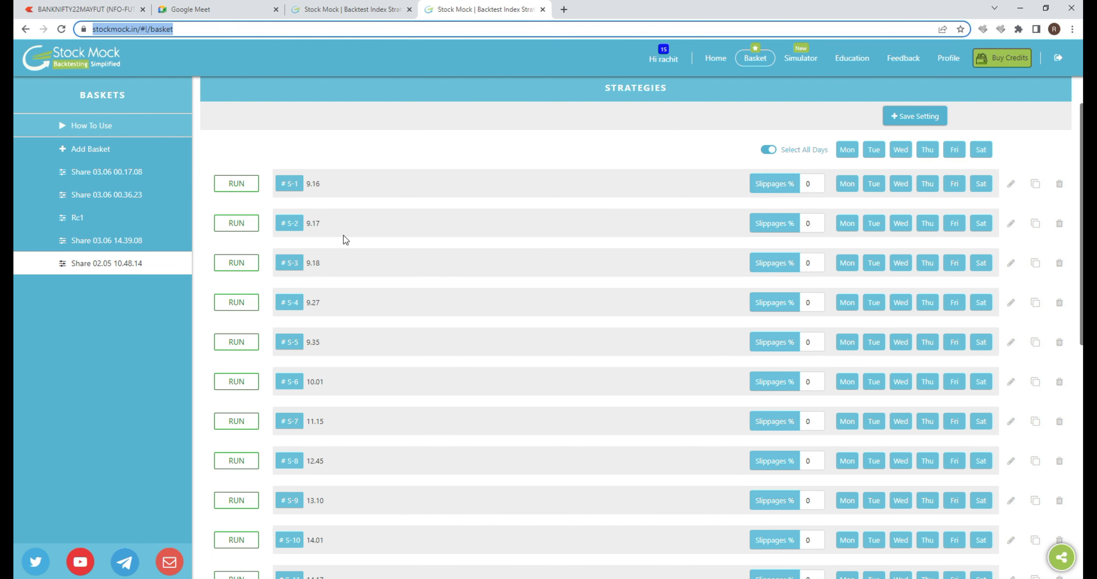
scroll(355, 247, down, 10)
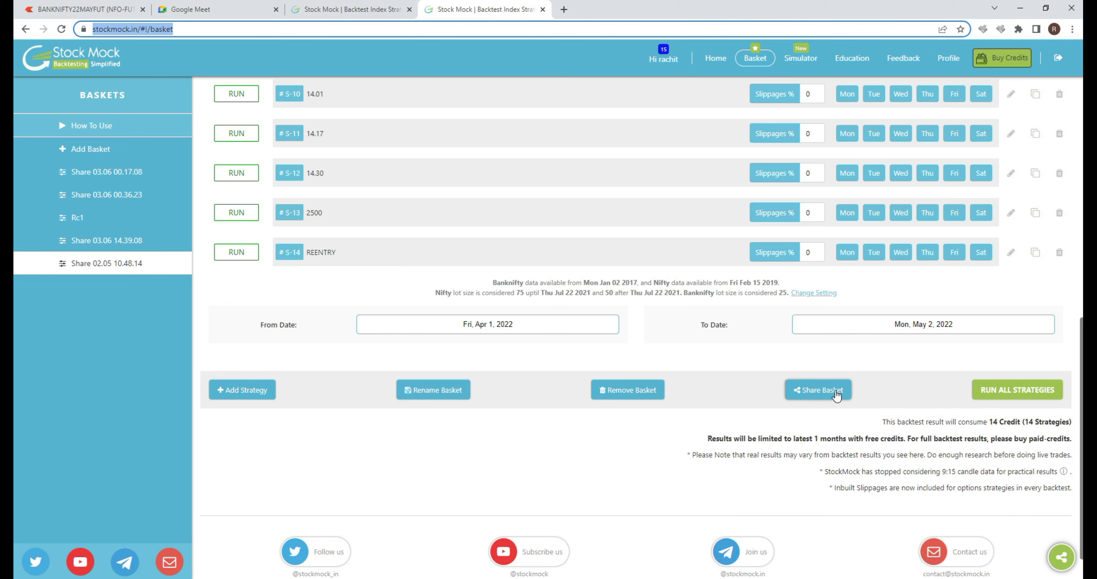
click(837, 395)
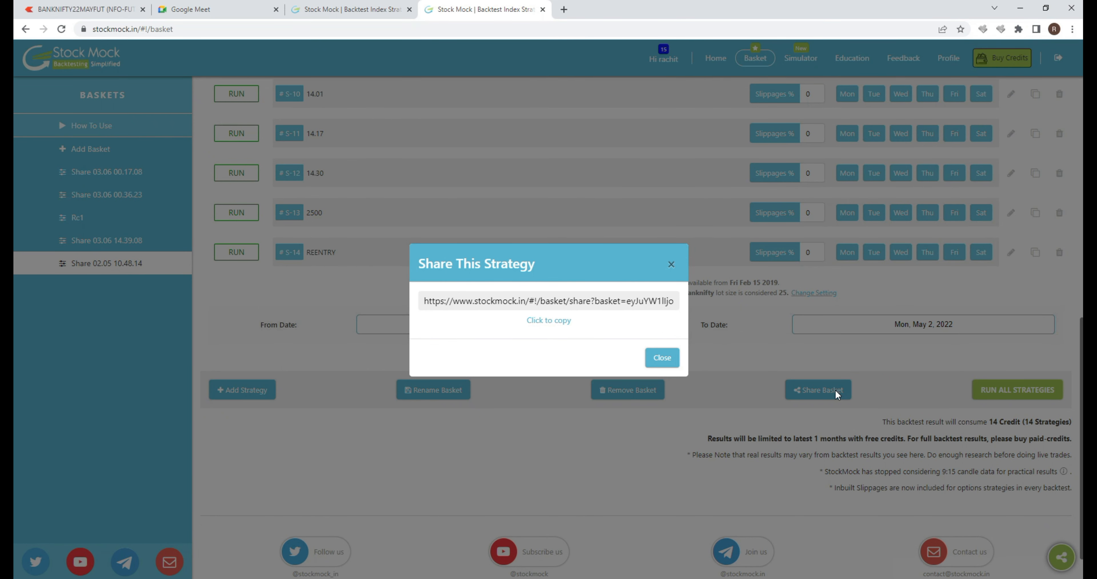
click(541, 323)
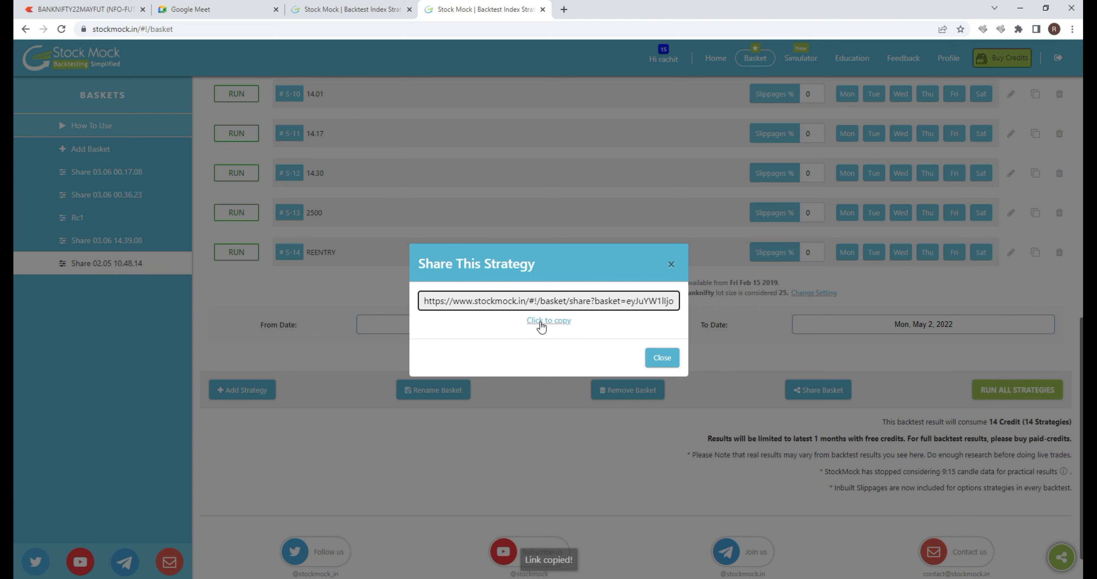
click(672, 264)
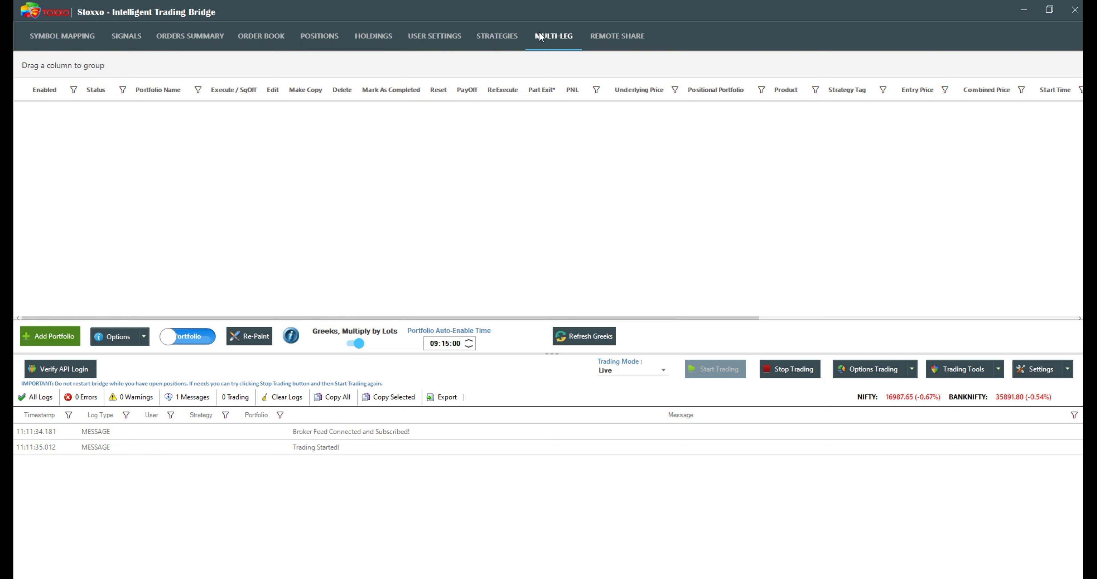
Switch to Stoxxo and paste the copied basket share URL into the StockMock import form.
click(144, 337)
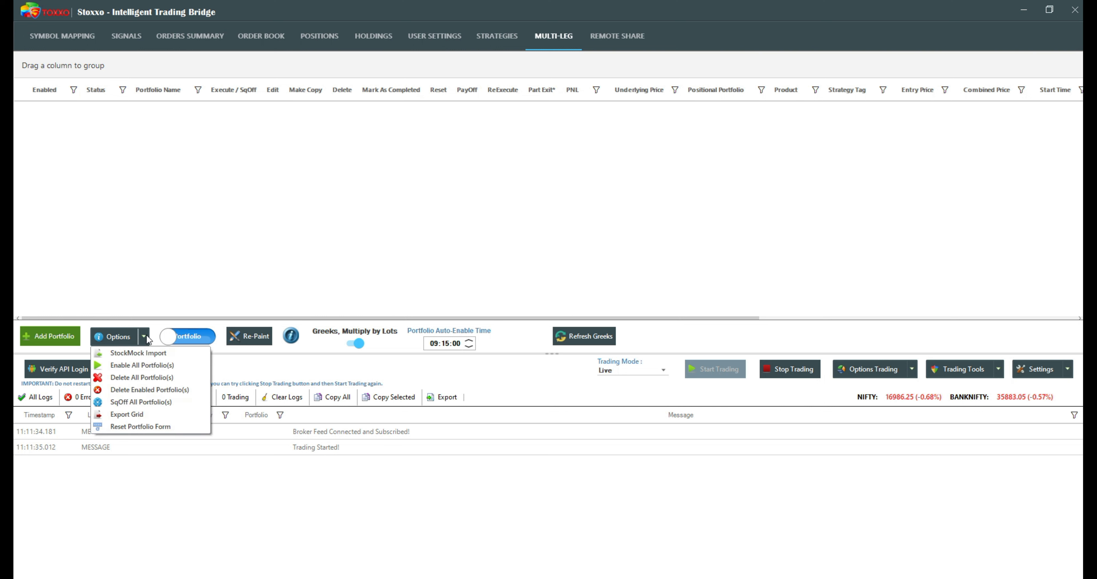
click(143, 355)
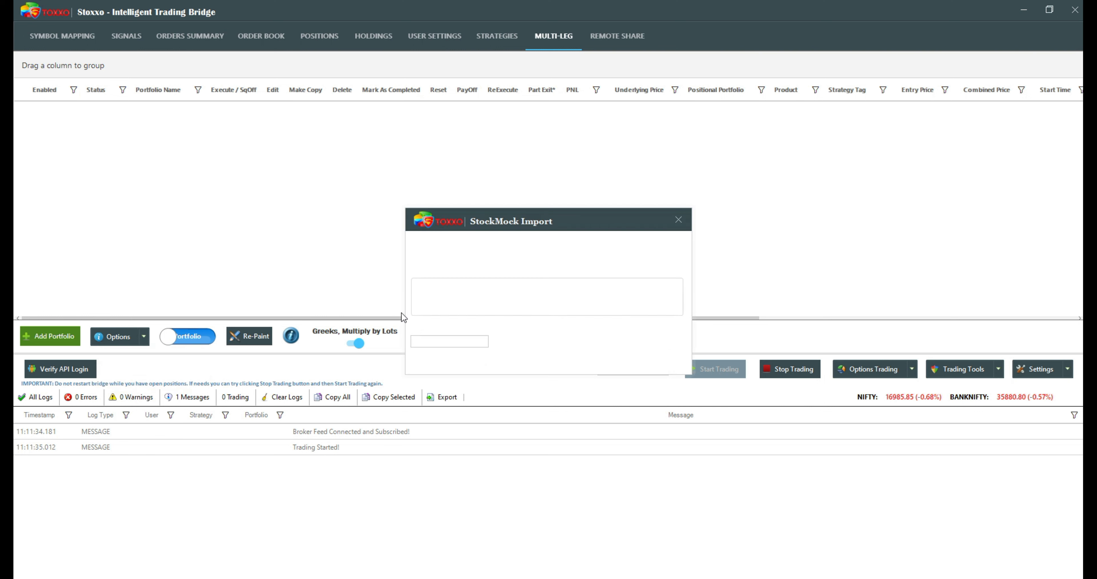
key(ctrl+v)
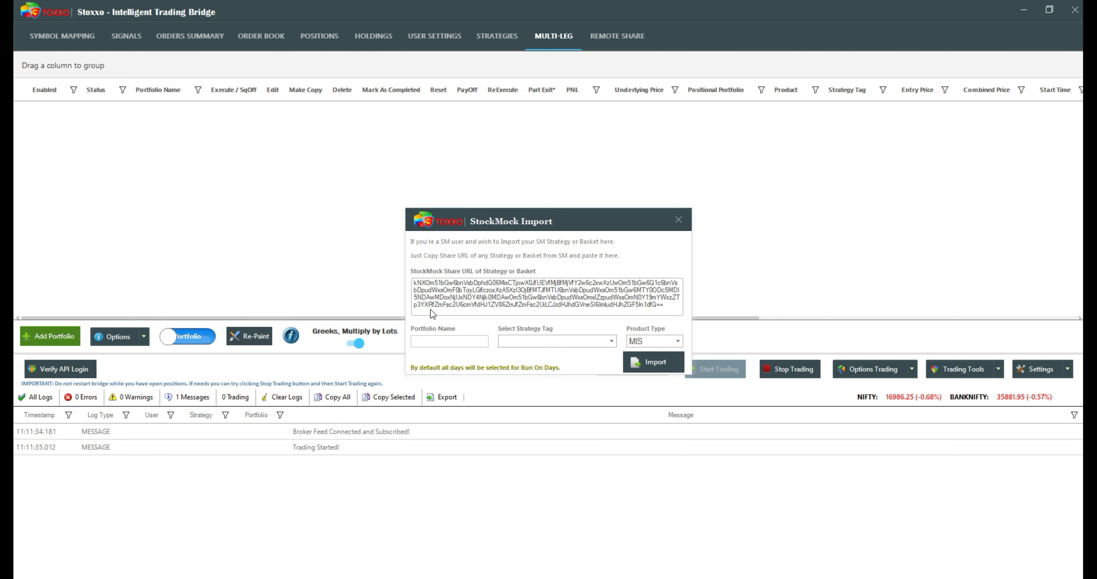
Import the basket with portfolio name SM1, strategy tag DEFAULT and product type MIS.
click(437, 340)
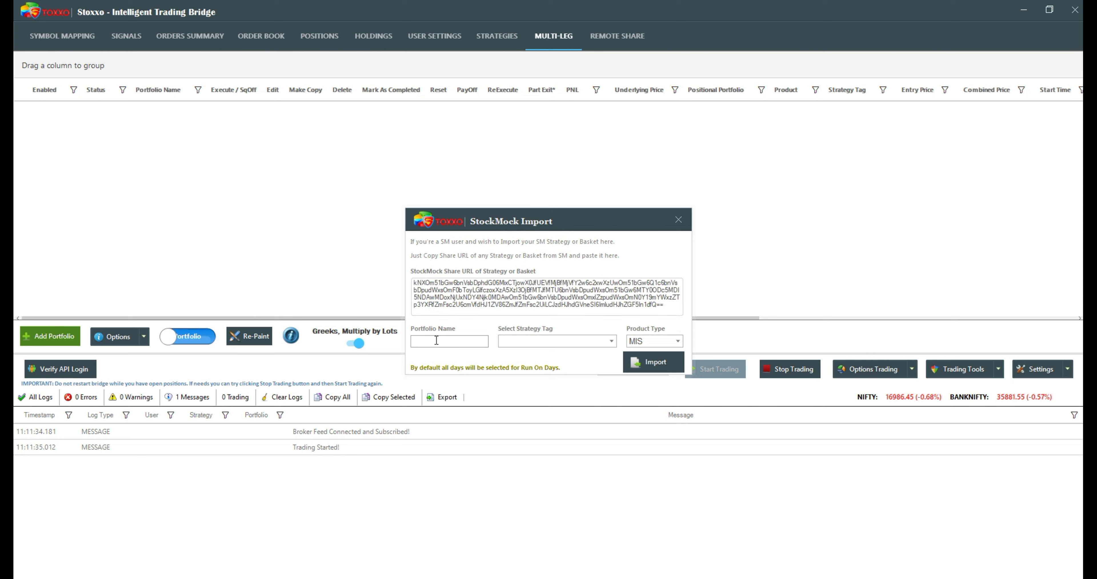
text(SM1)
click(526, 340)
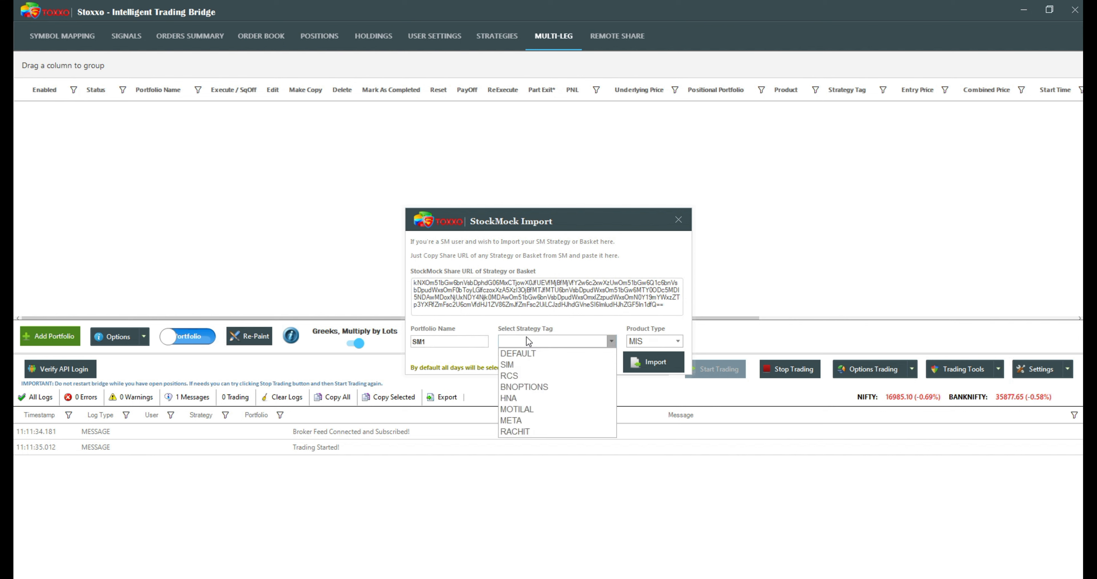
click(532, 353)
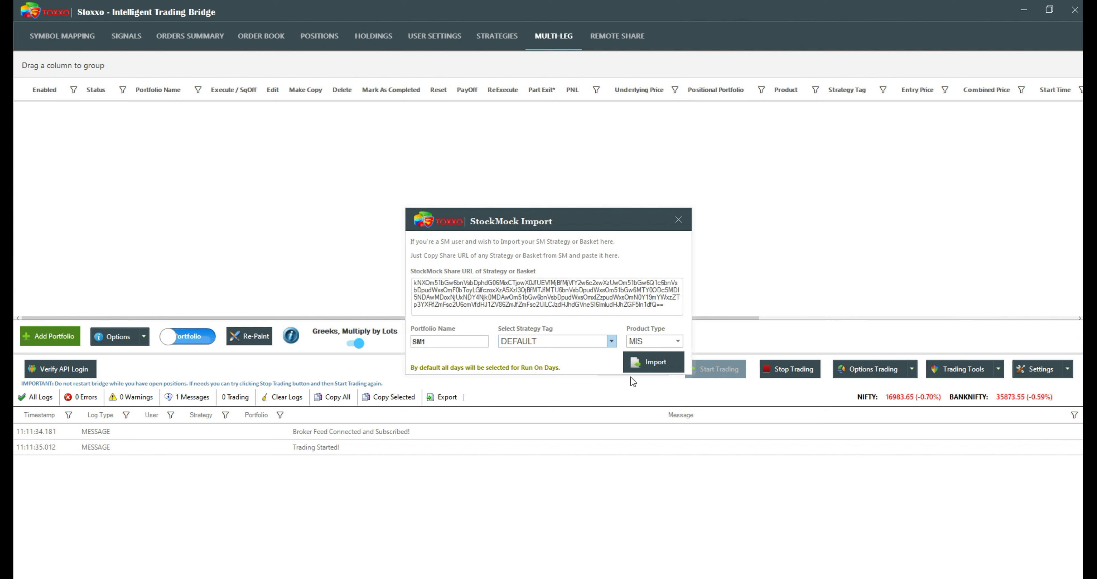
click(667, 347)
click(653, 362)
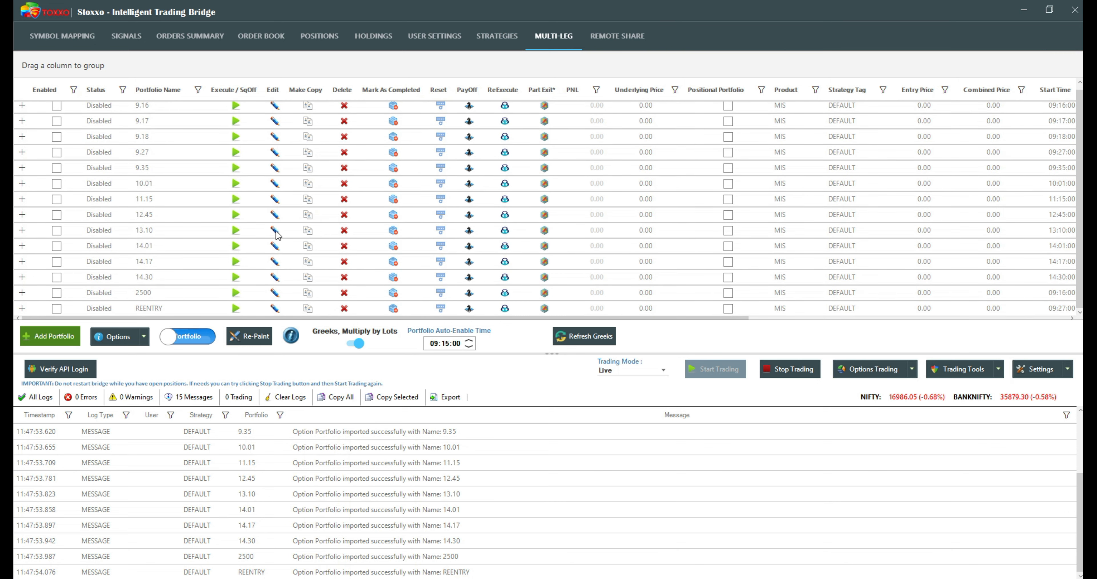
Inspect the imported 2500 portfolio's leg stop losses and its combined loss in the stoploss settings.
click(276, 296)
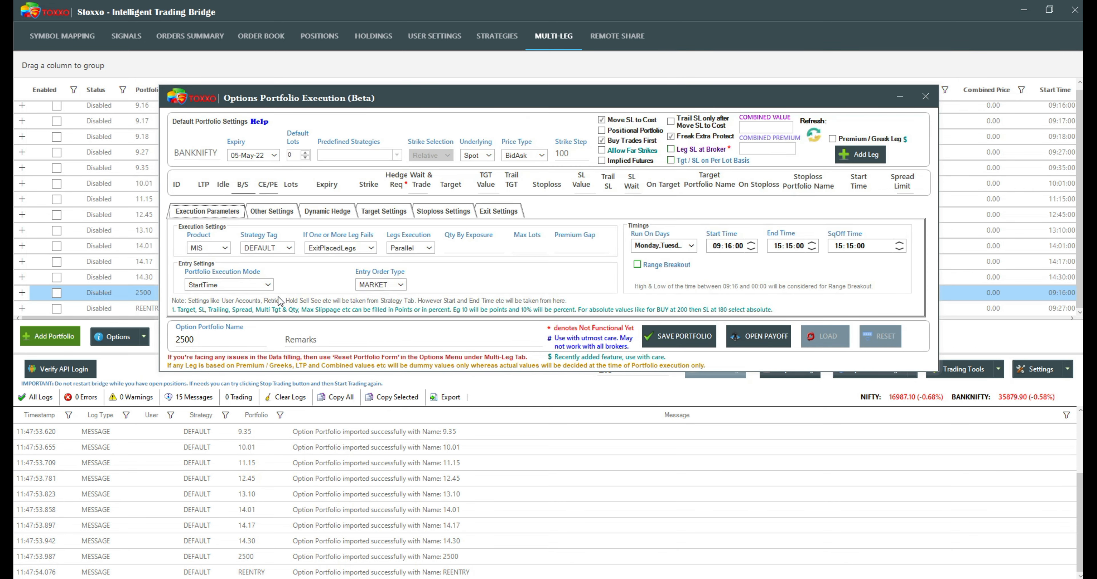
click(466, 246)
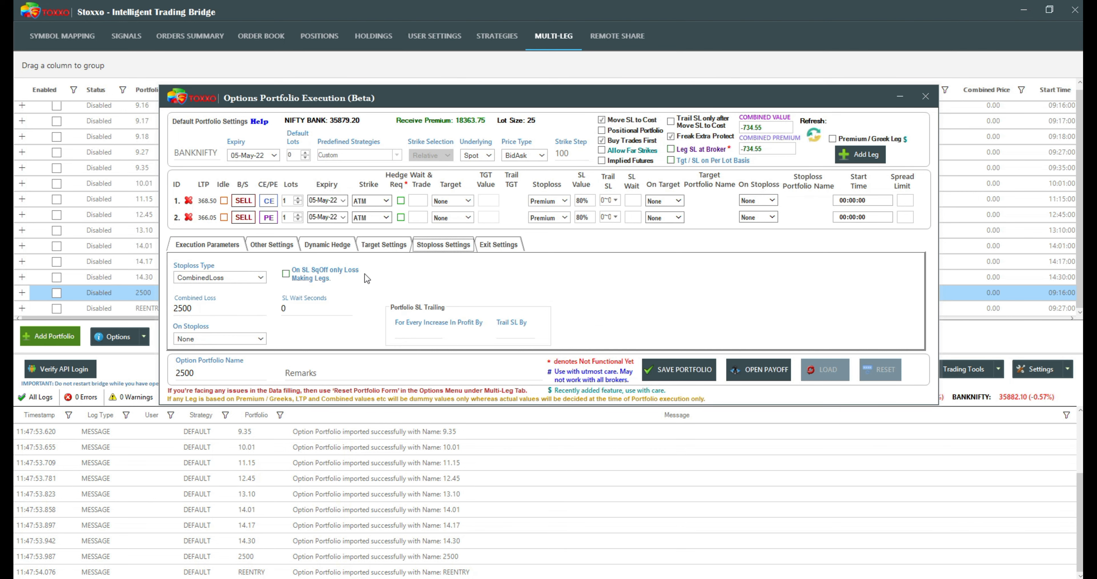
drag(209, 313, 165, 309)
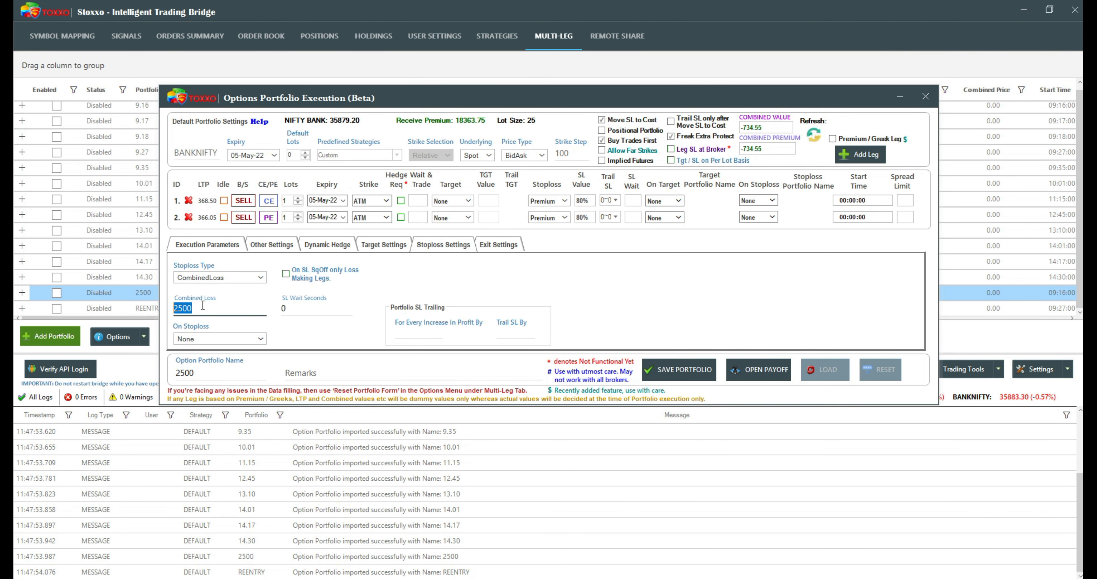
click(926, 96)
Inspect the leg stop losses and execution timings of the imported 9.17 and 11.15 portfolios.
scroll(237, 141, up, 1)
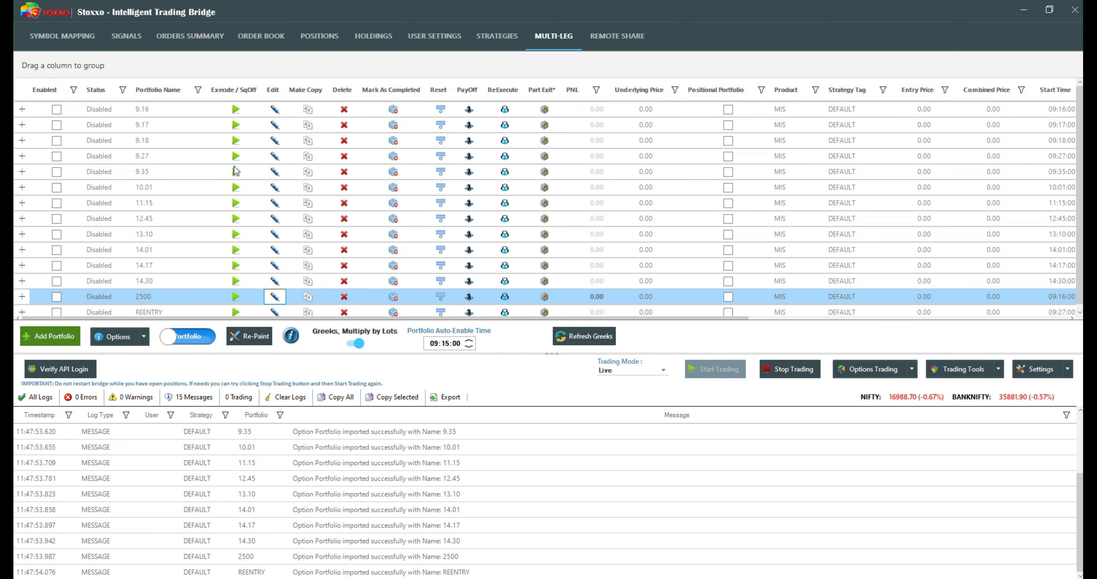
click(275, 125)
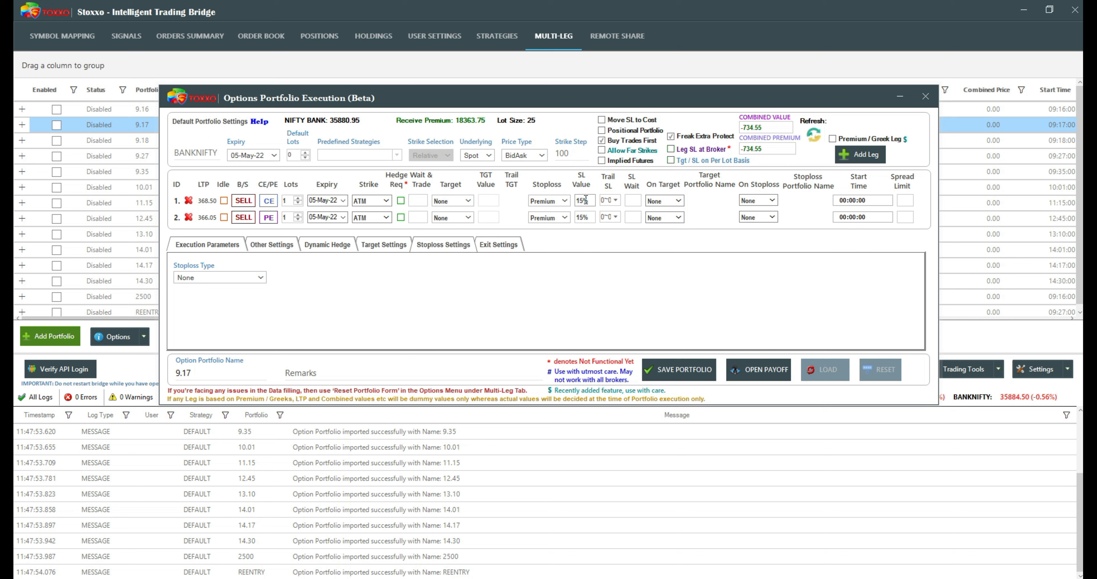
click(218, 244)
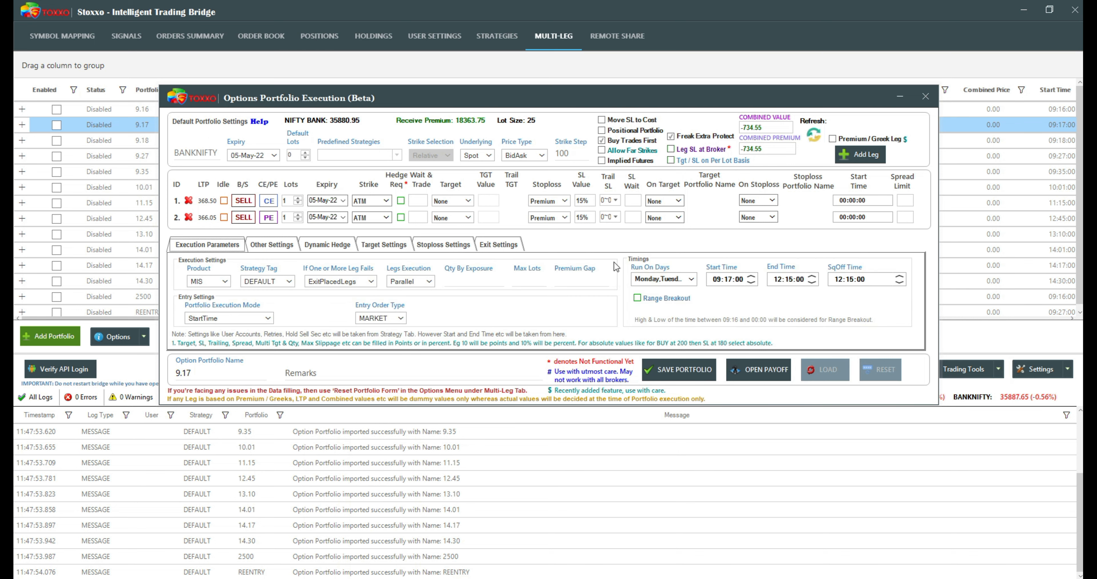
click(926, 96)
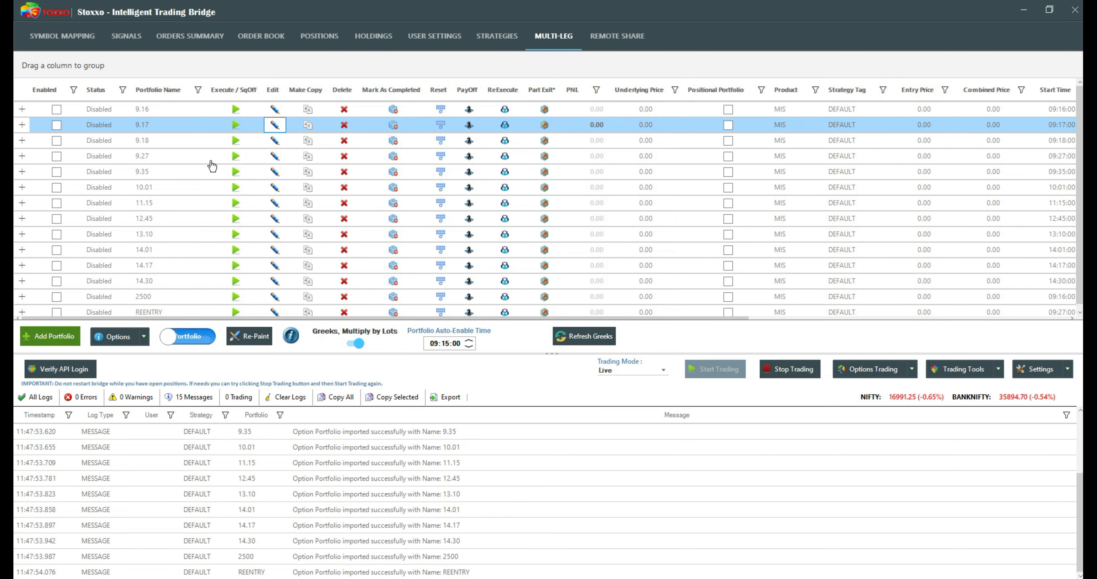
click(275, 205)
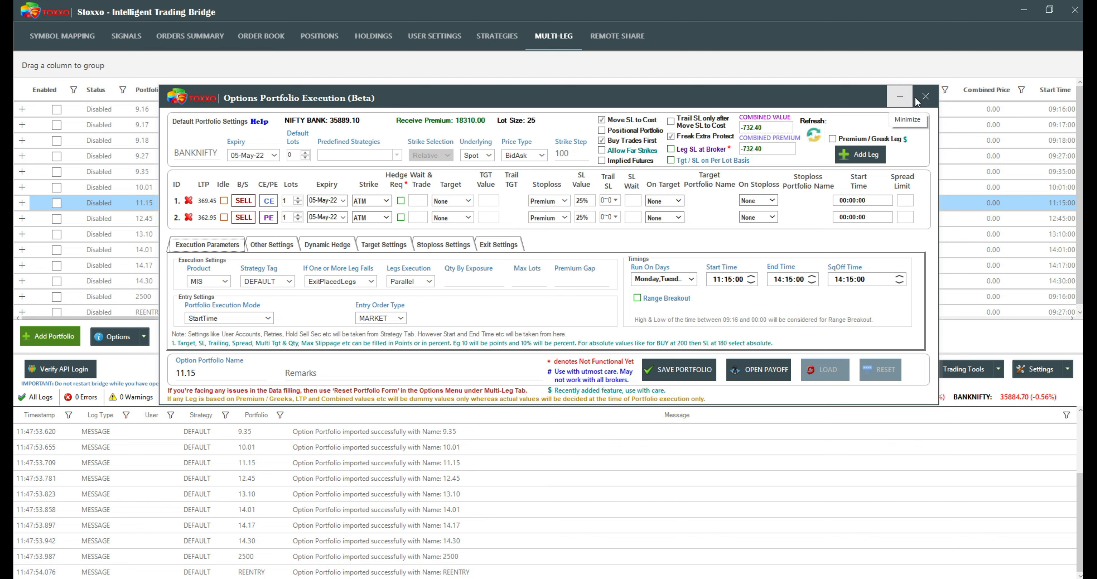
click(923, 98)
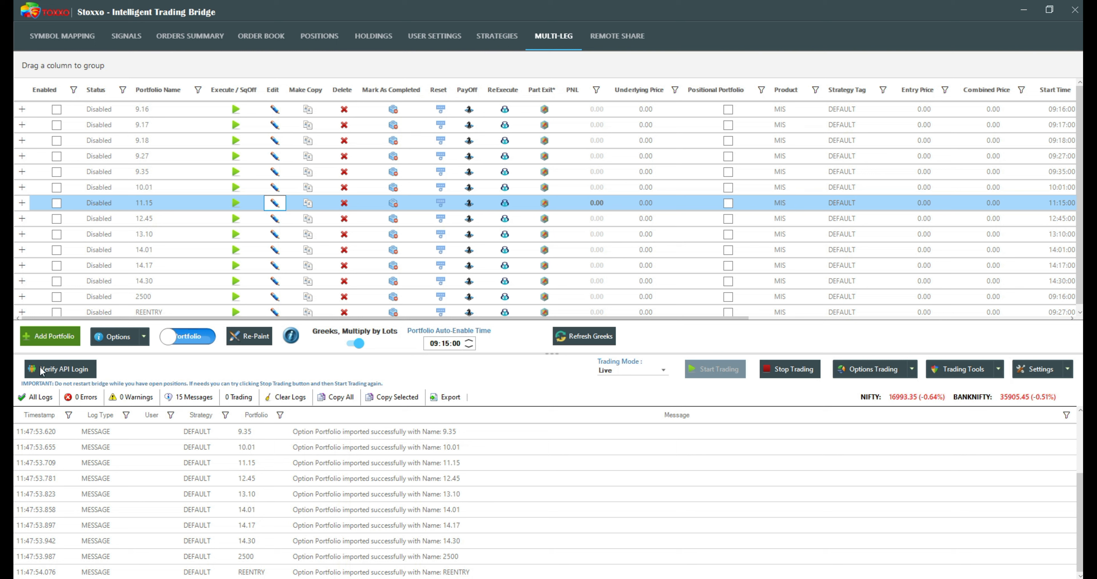
Enable every imported portfolio in the multi-leg list, from 9.16 through 14.30 plus 2500 and REENTRY.
click(56, 109)
click(56, 124)
click(57, 140)
click(58, 159)
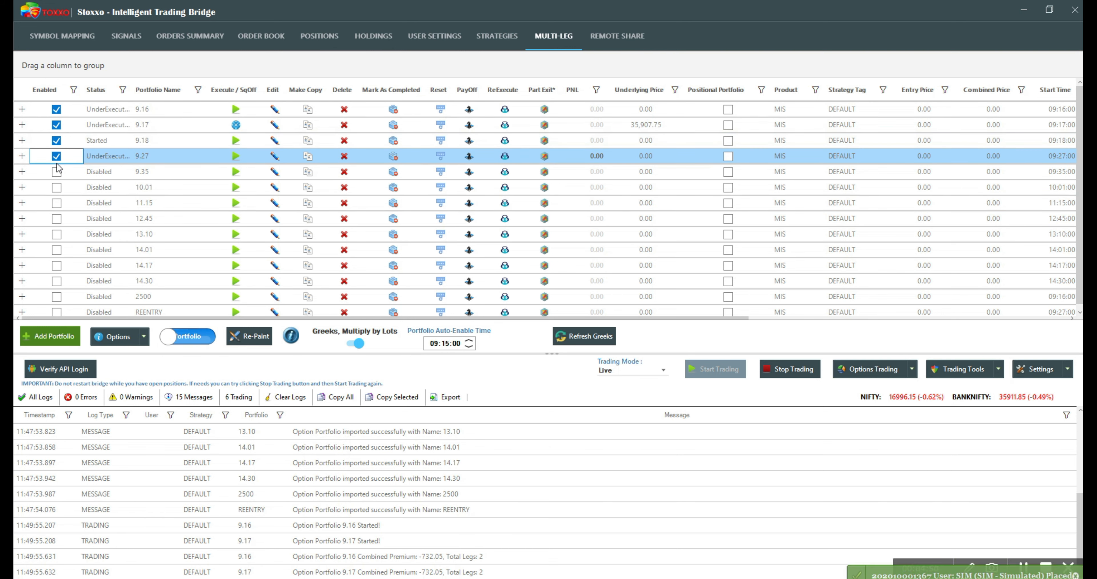
click(58, 173)
click(58, 186)
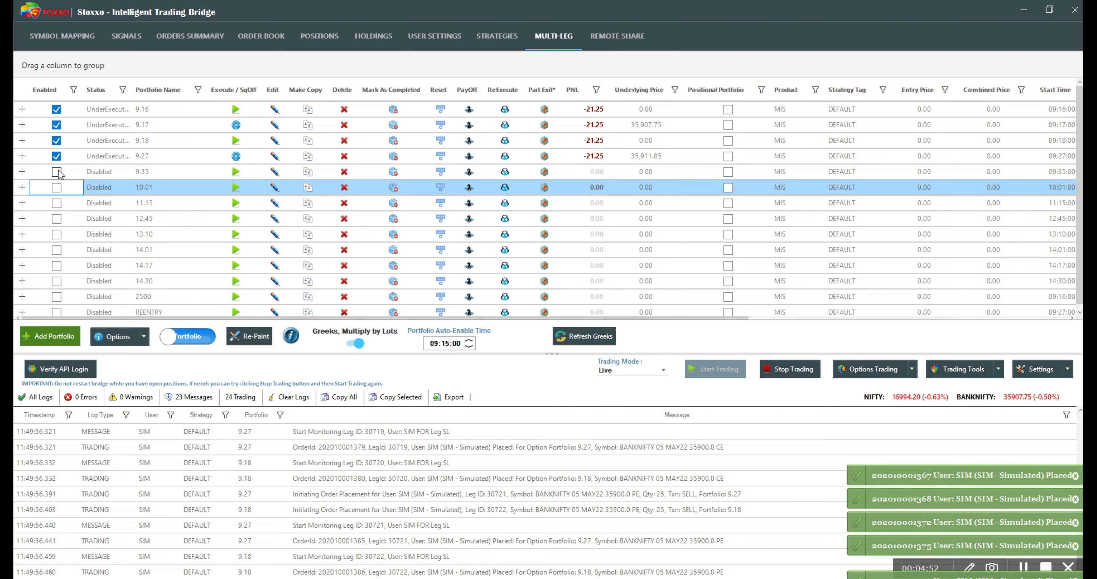
click(56, 171)
click(57, 187)
click(56, 203)
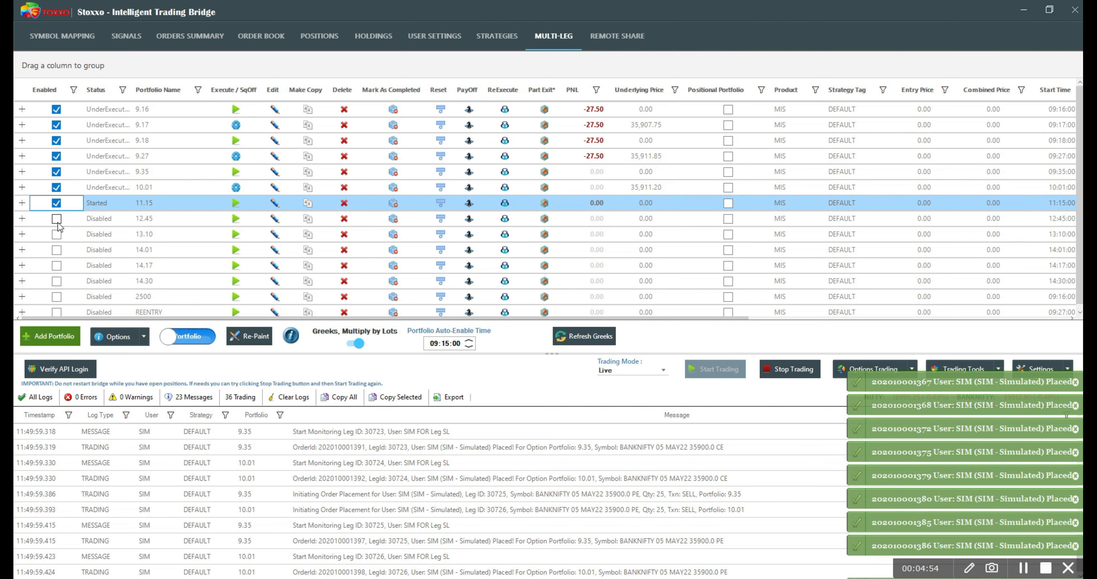
click(56, 218)
click(56, 234)
click(56, 250)
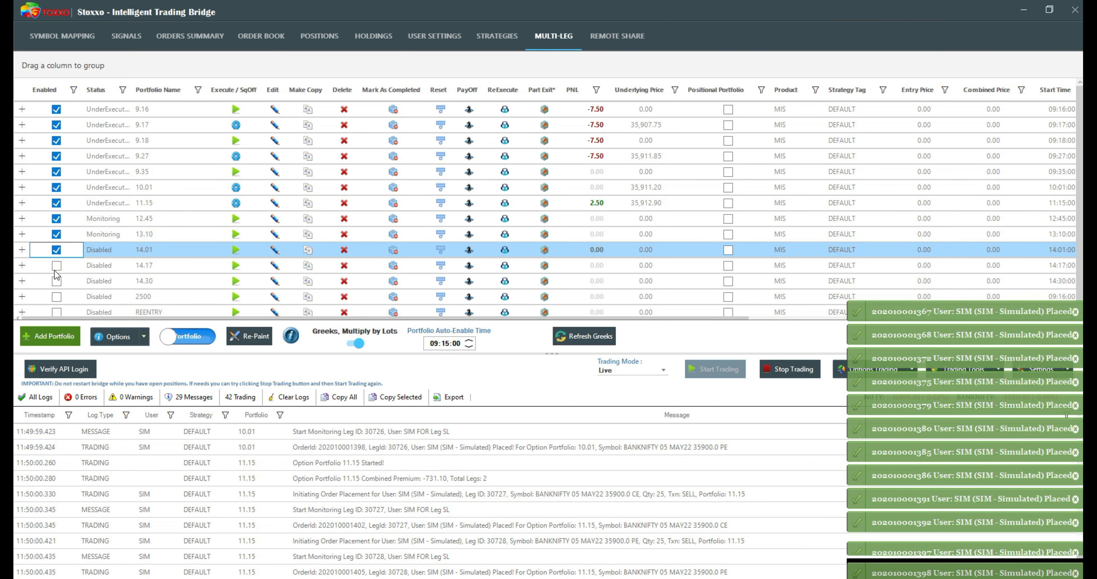
click(57, 265)
click(60, 283)
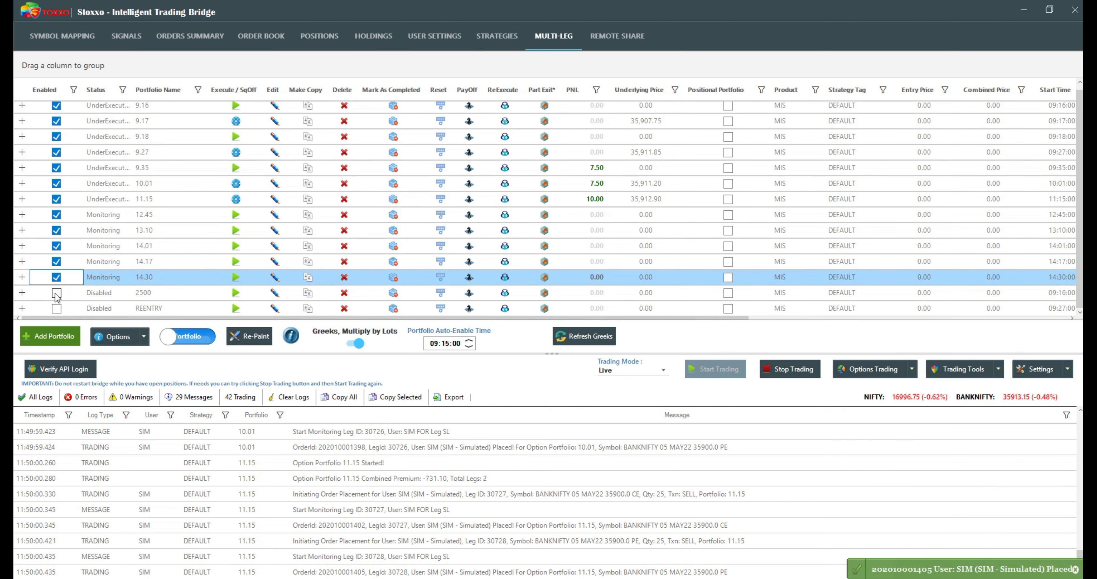
click(56, 292)
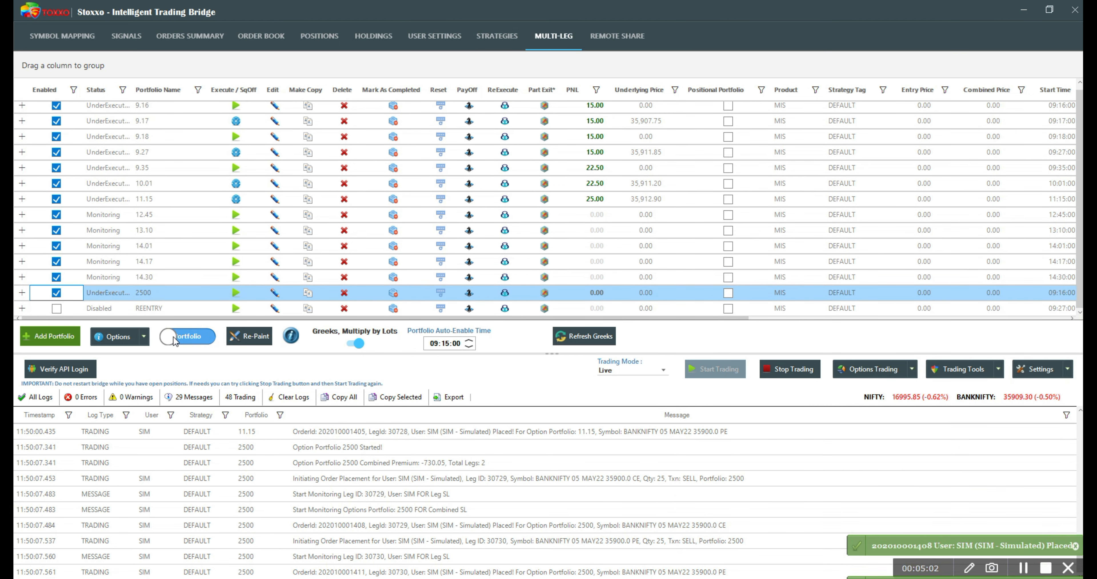
click(59, 314)
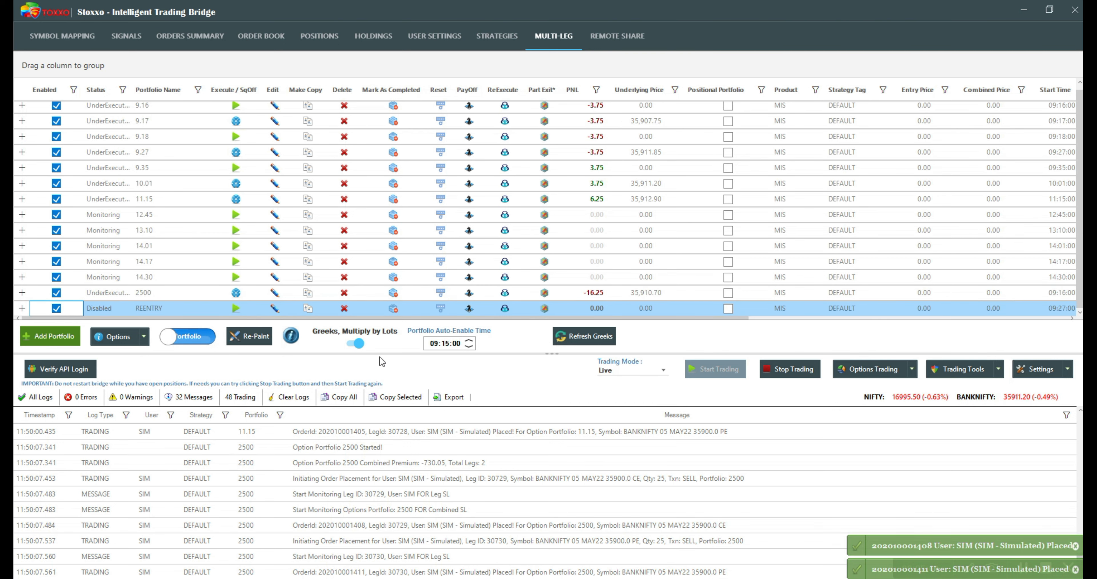
Check the portfolio auto-enable time and review the start, end and square-off times of the 9.17 portfolio.
click(433, 345)
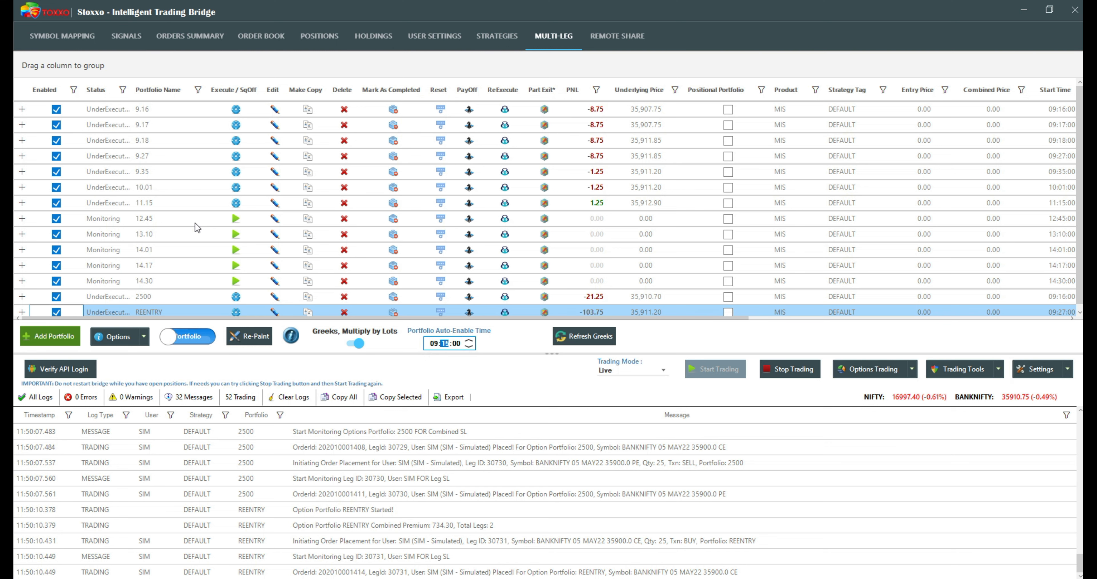
click(274, 124)
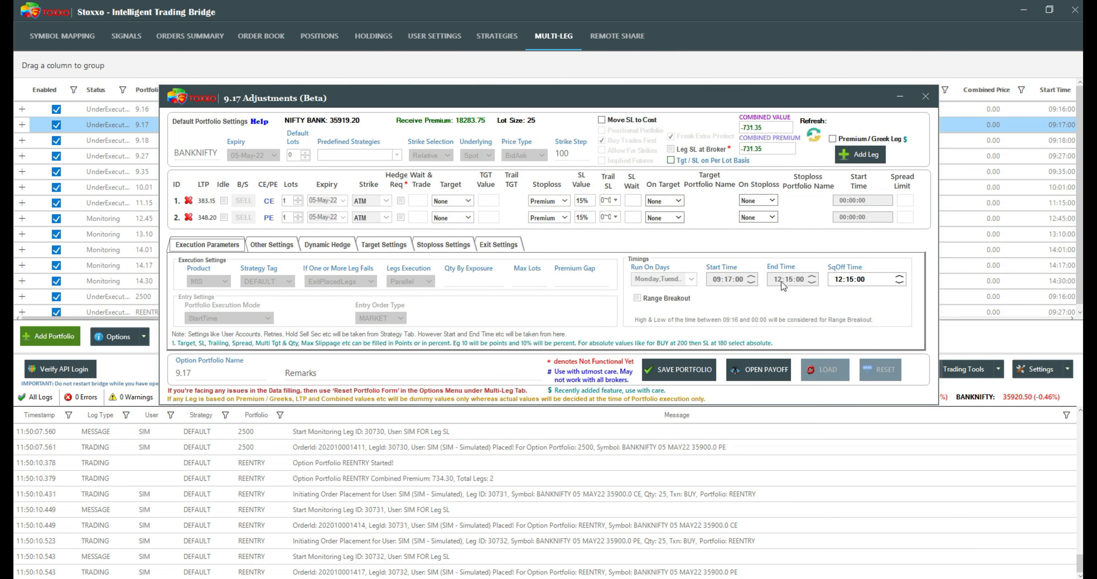
click(925, 97)
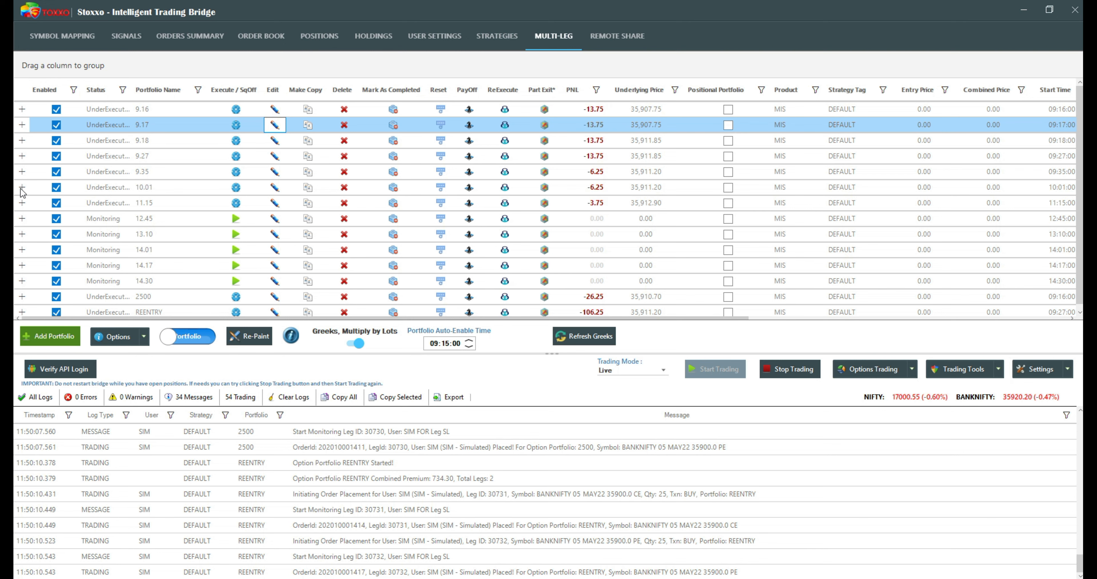
Review the status of the portfolios with later start times, from 12.45 through 14.17, in the multi-leg list.
click(105, 219)
click(106, 235)
click(112, 250)
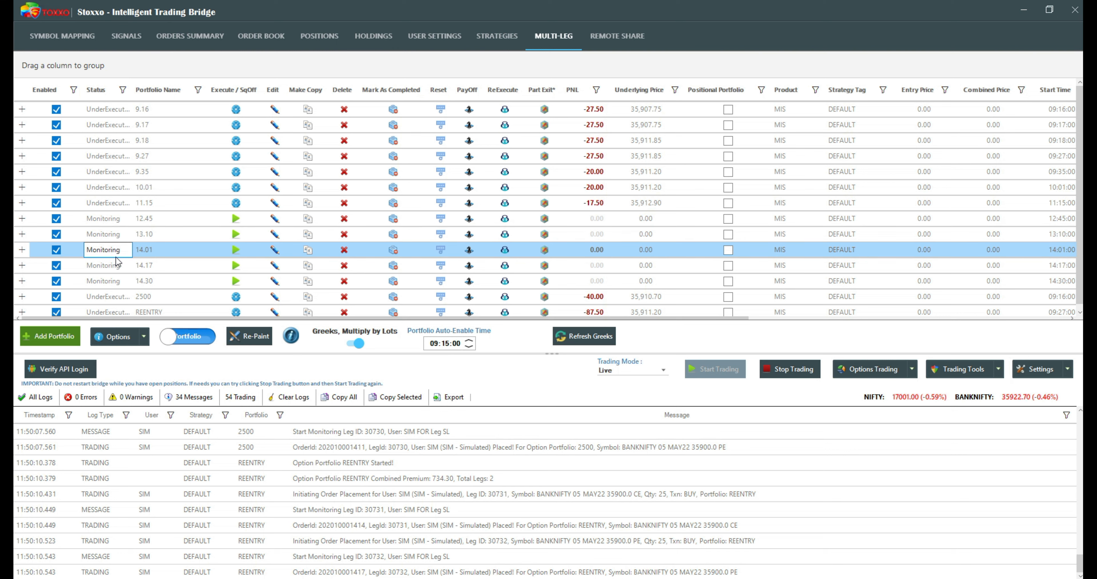
click(145, 235)
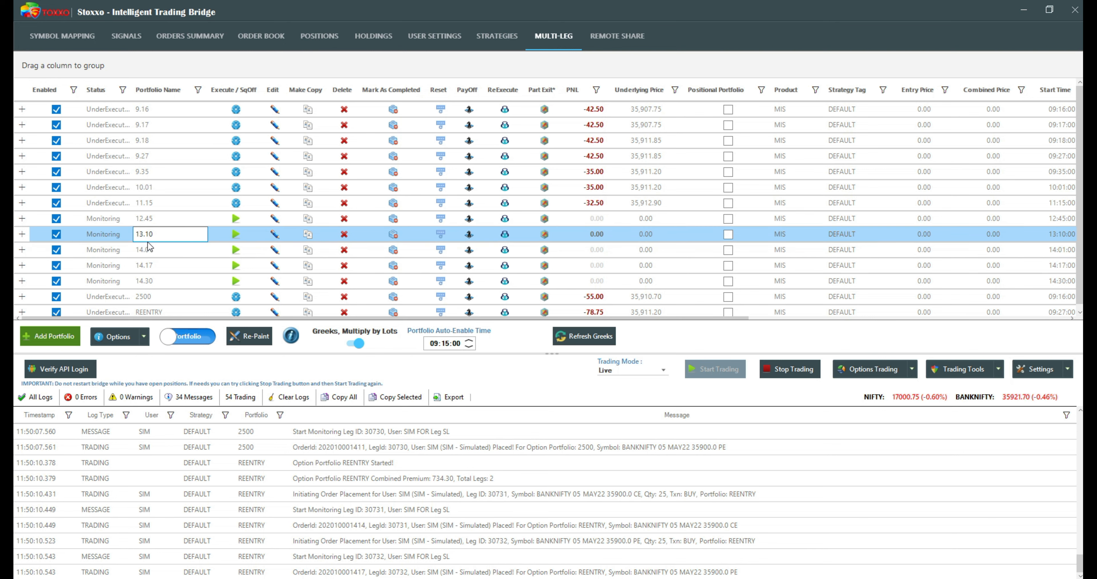
click(153, 249)
click(165, 238)
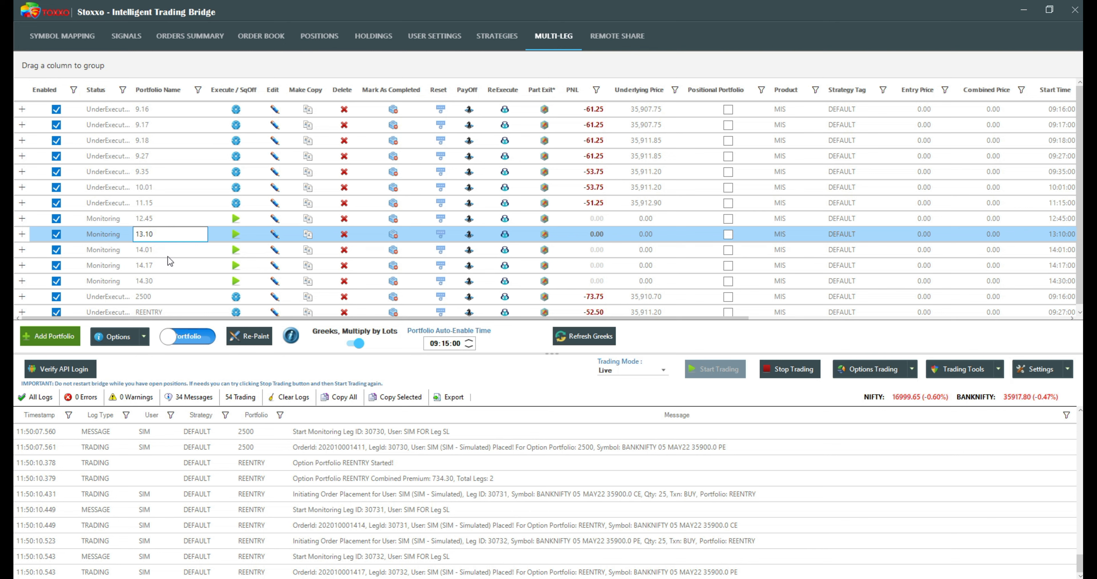
click(163, 265)
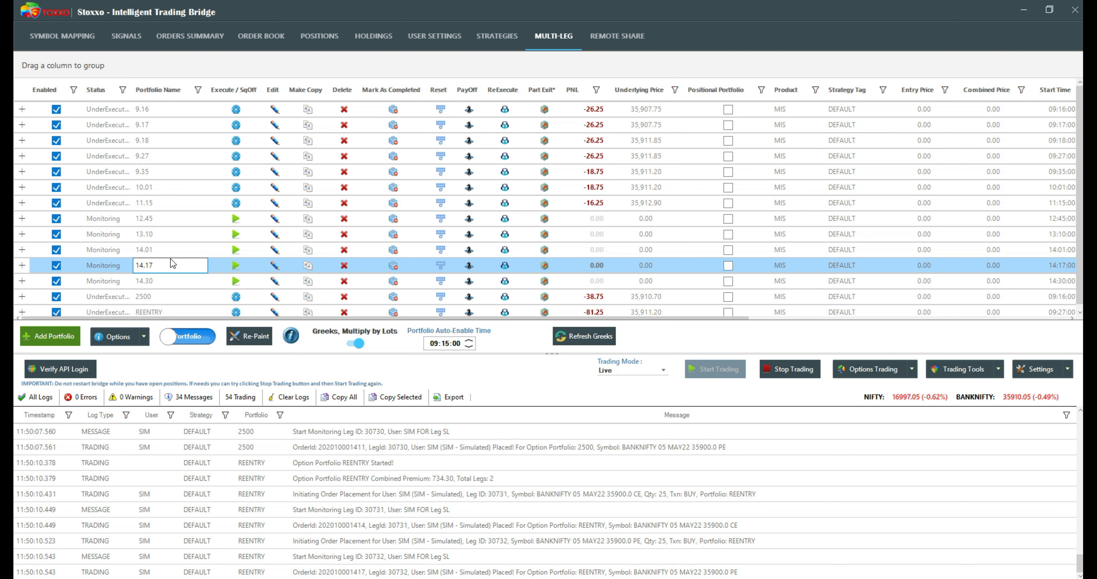
Square off all portfolios that are under execution or being monitored.
click(145, 343)
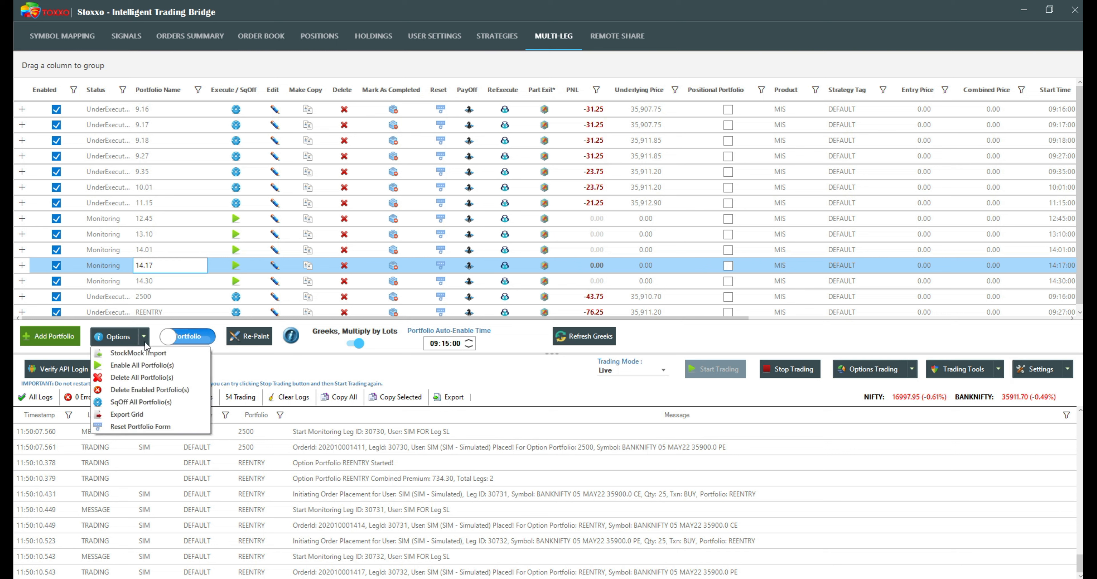
click(150, 398)
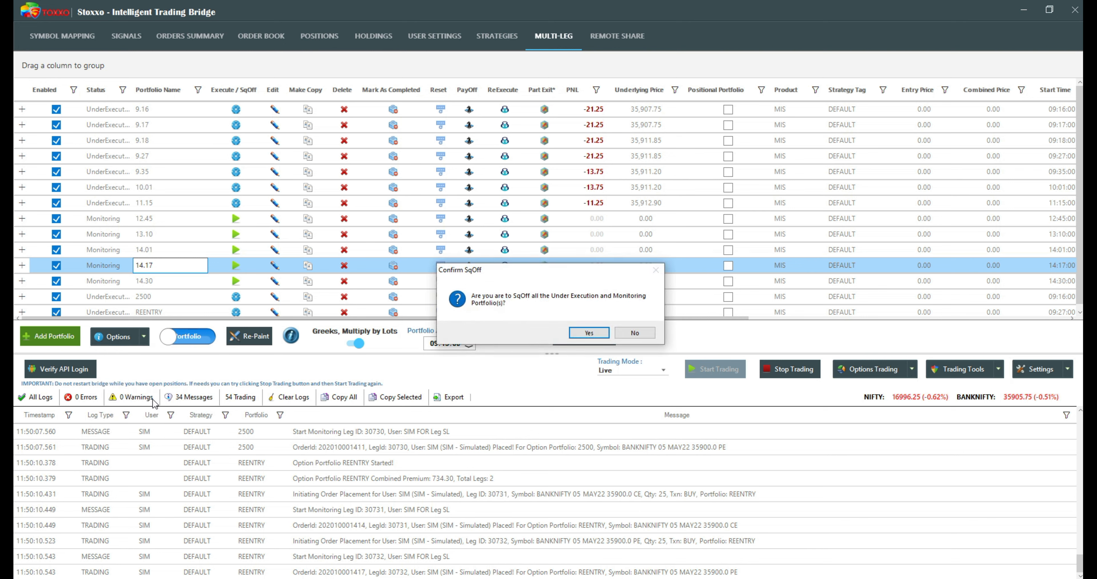
key(Return)
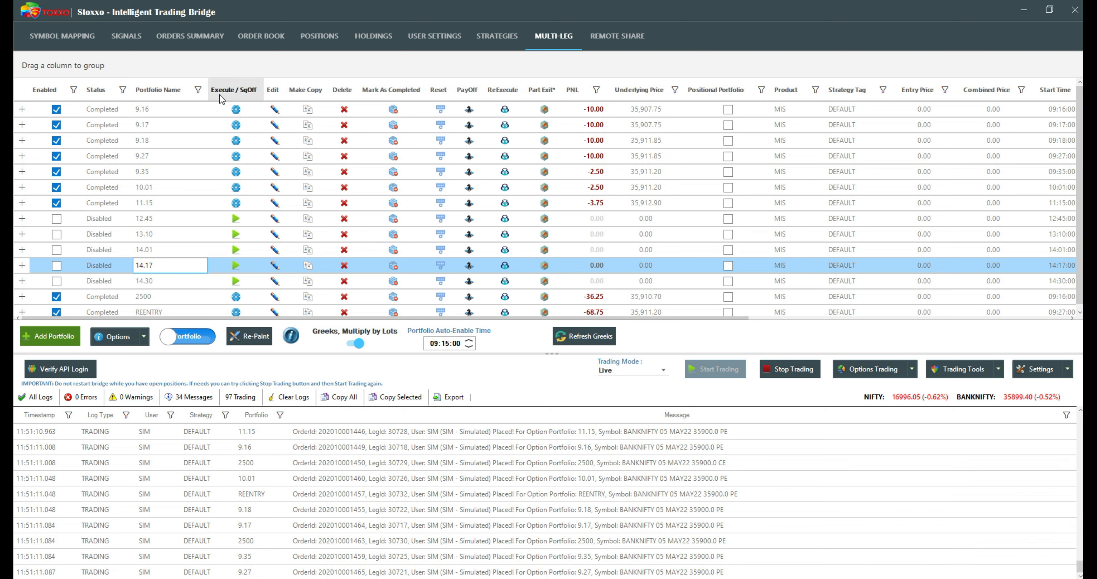
Reset the completed 9.16 portfolio, then re-enable it and start its execution immediately.
click(235, 111)
key(Return)
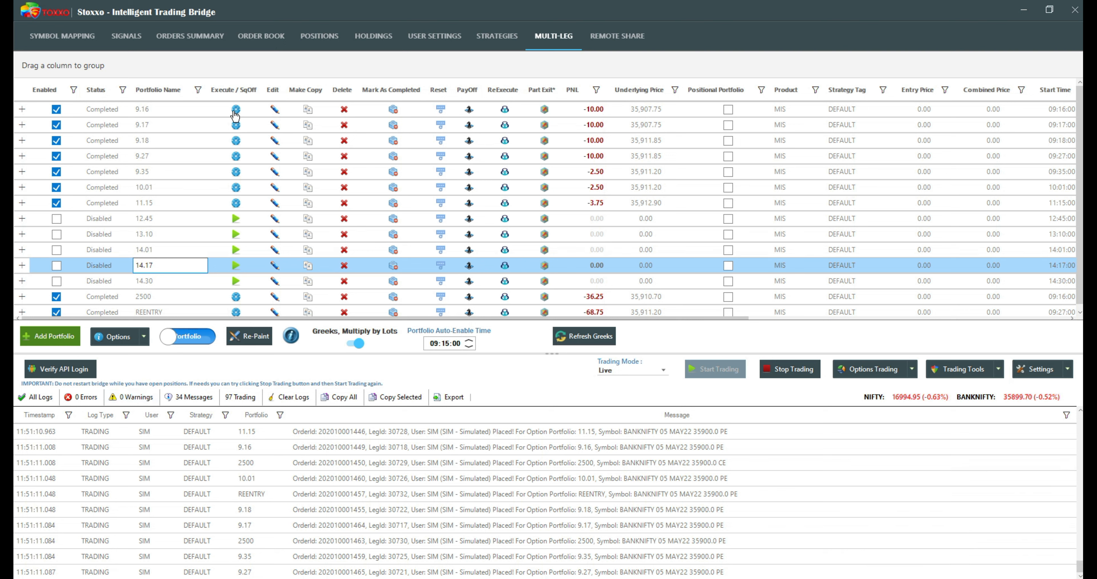
click(440, 109)
click(230, 114)
key(Return)
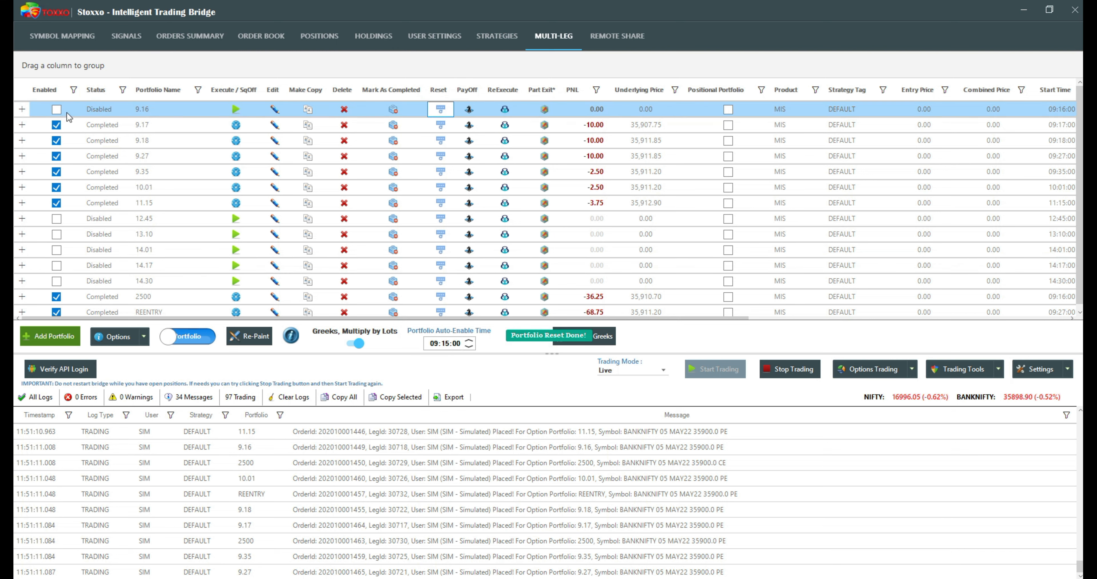
click(58, 110)
click(241, 108)
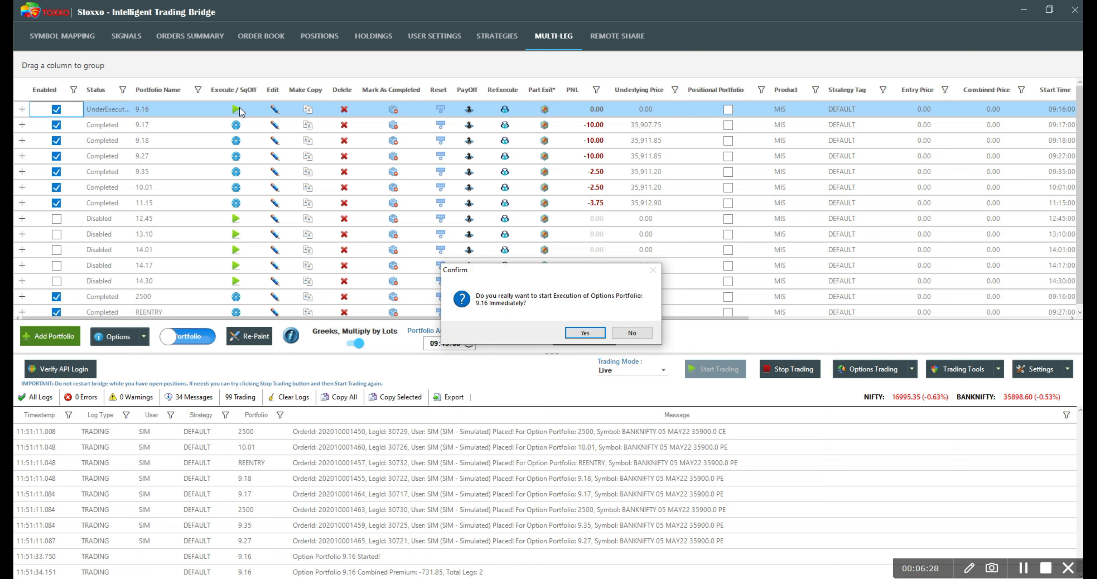
key(Return)
Reset the completed 9.17 portfolio and enable it again for execution.
click(440, 124)
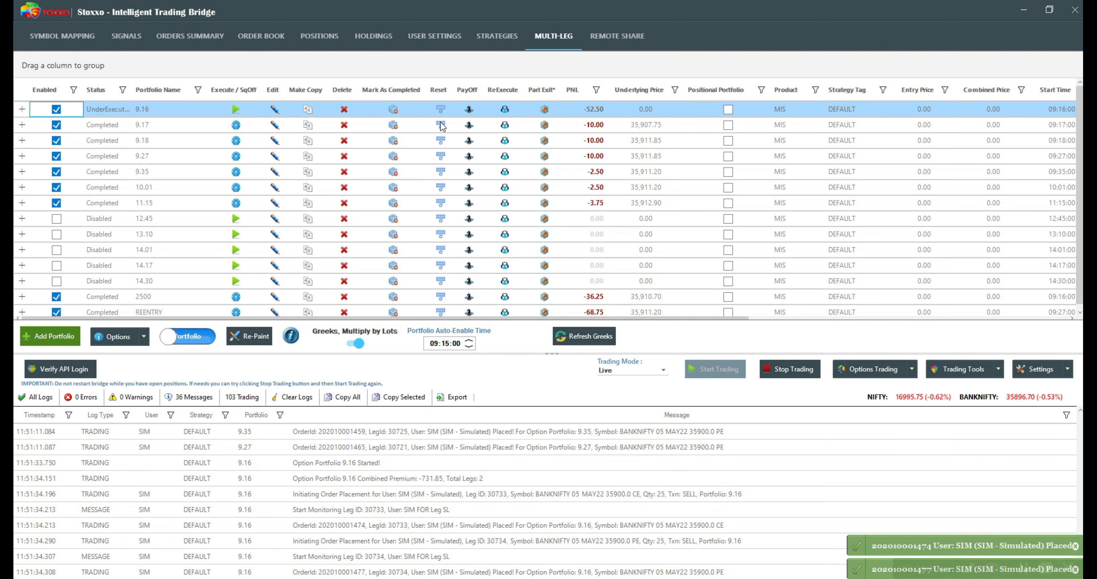
click(232, 126)
key(Return)
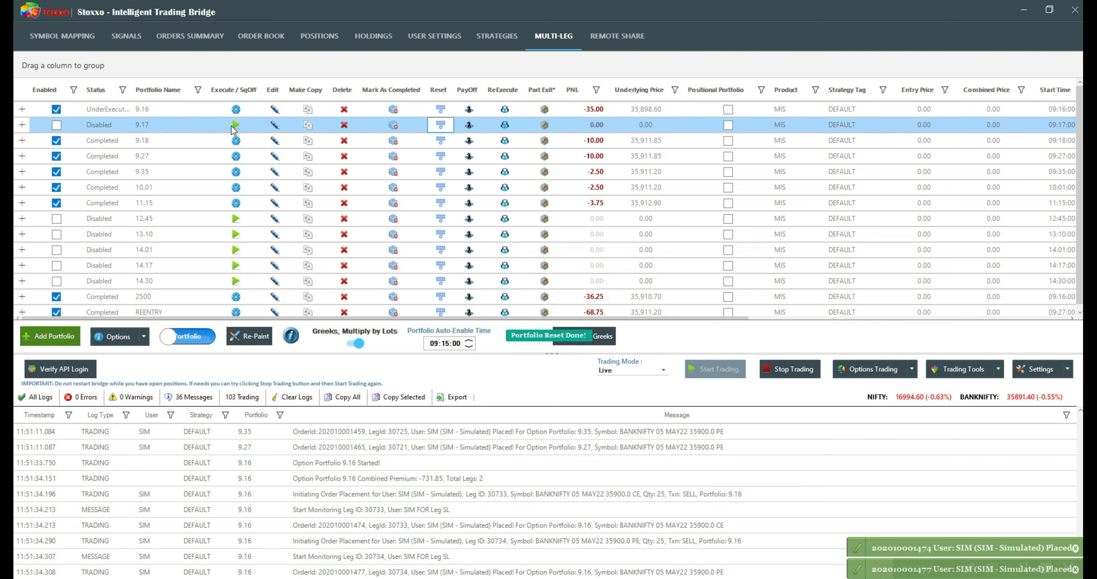
click(57, 125)
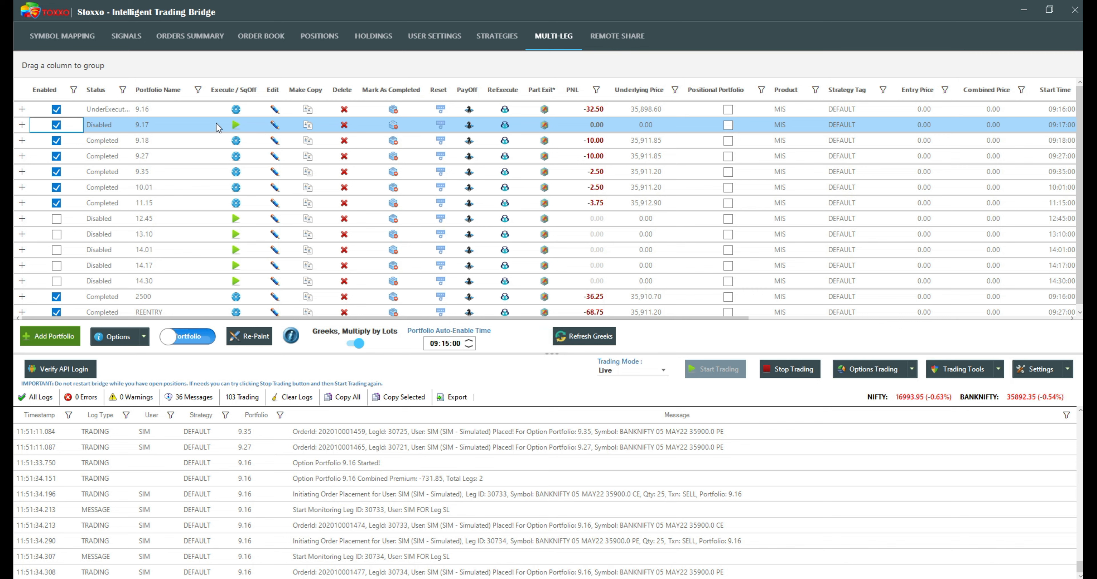
Set the running 9.16 portfolio's stoploss type to CombinedLoss with a combined loss of 500 and save the adjustment.
click(274, 108)
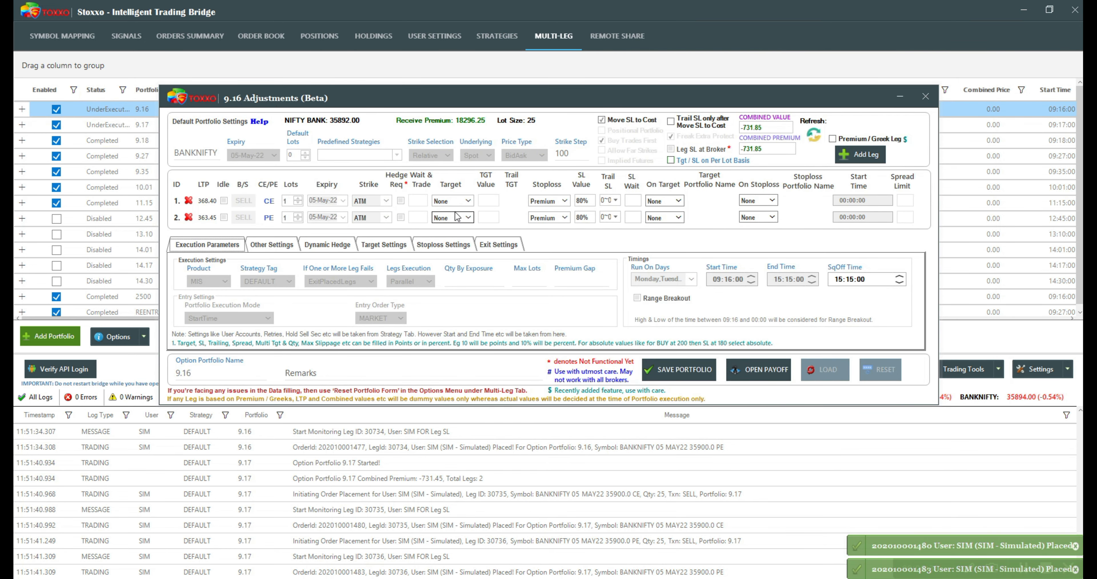
click(431, 241)
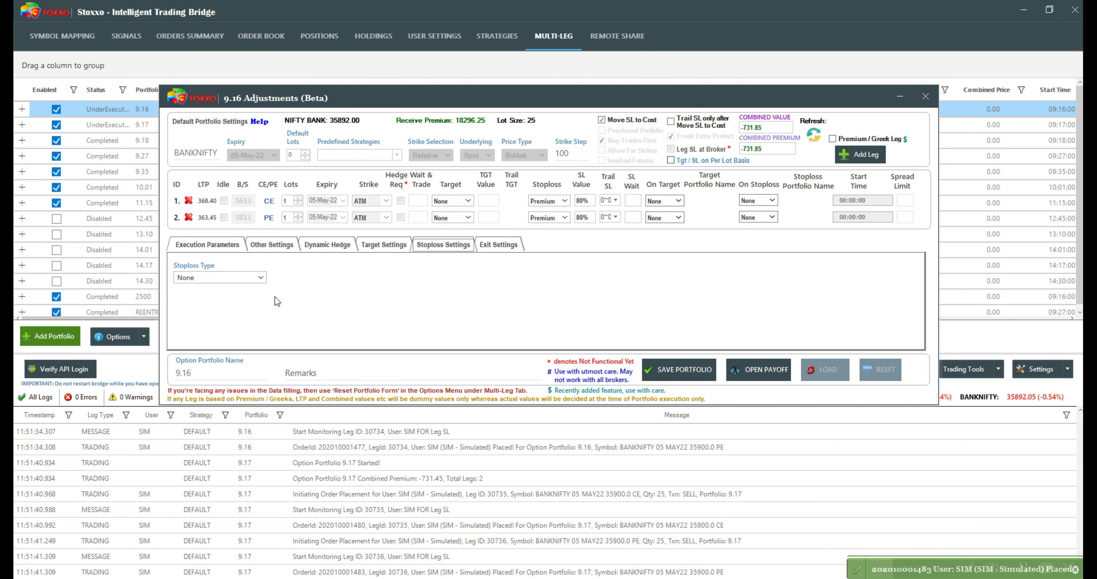
click(257, 276)
click(248, 299)
click(246, 308)
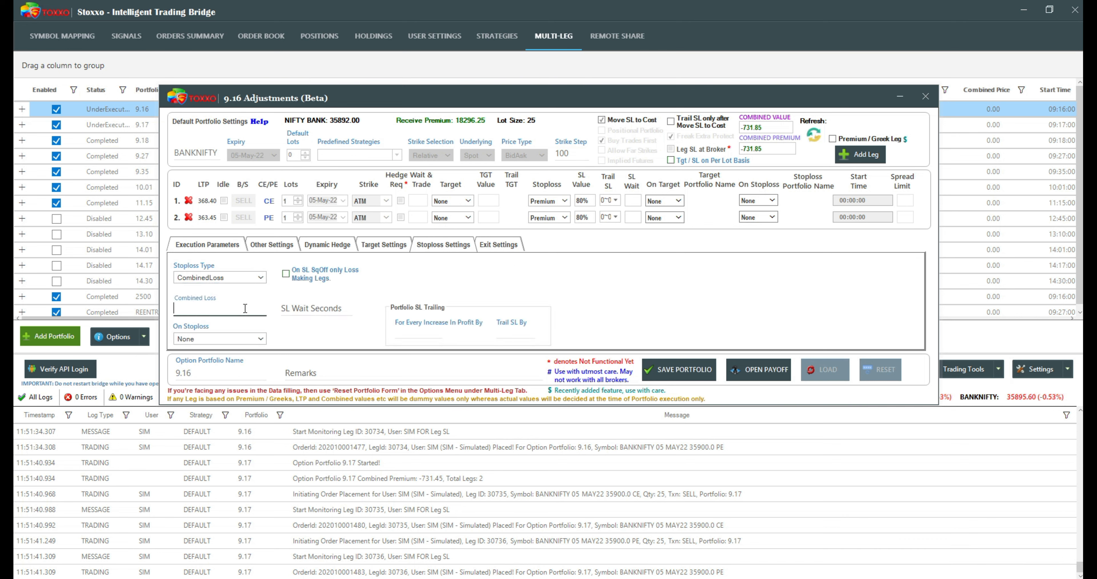
text(500)
click(672, 367)
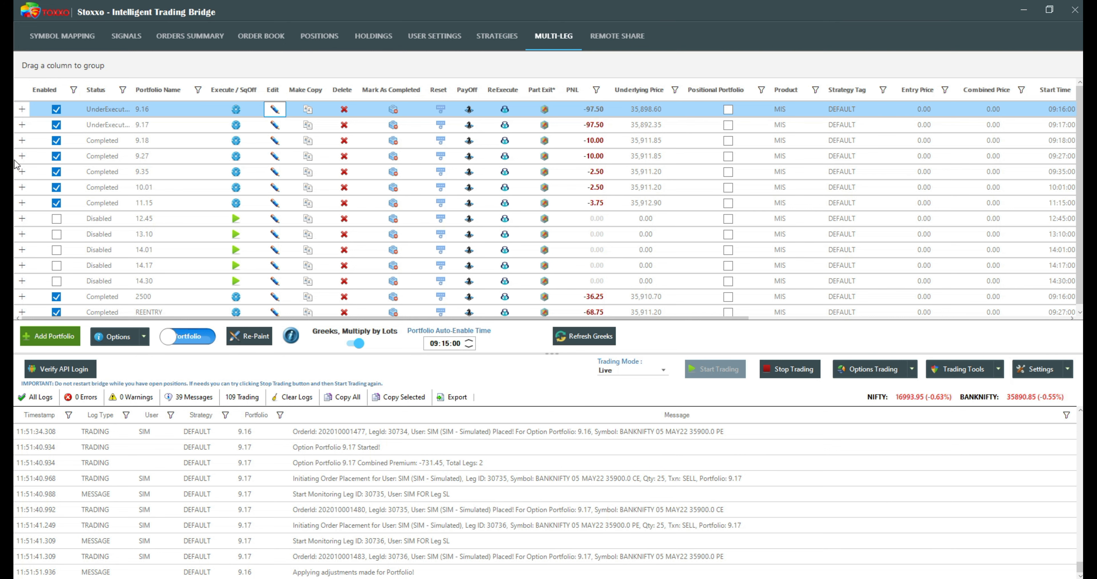
Expand the 9.17 portfolio down to its individual executed legs to view their entry prices and stop losses.
click(22, 125)
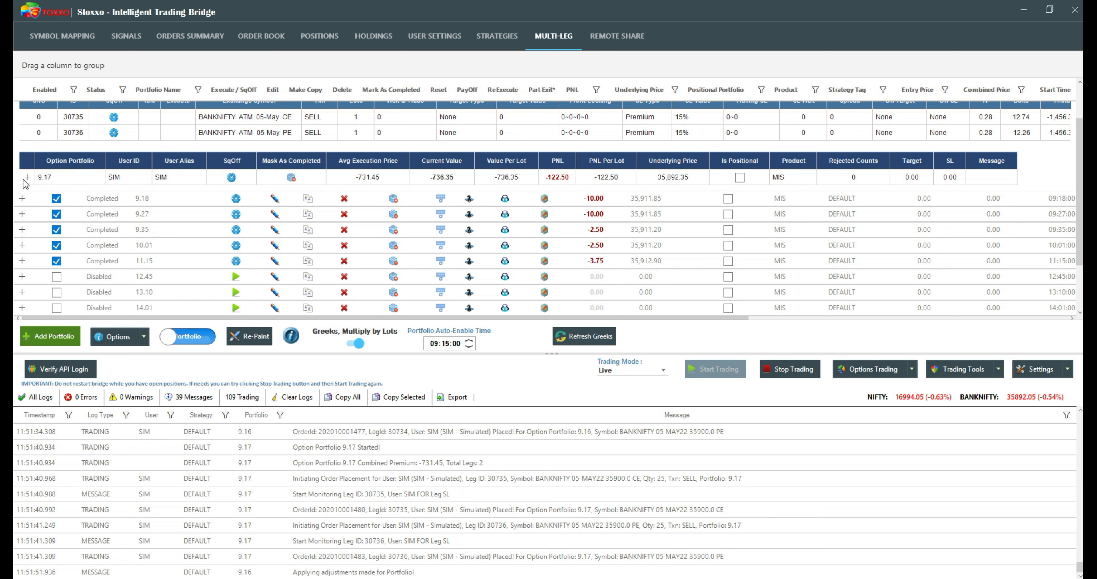
click(27, 177)
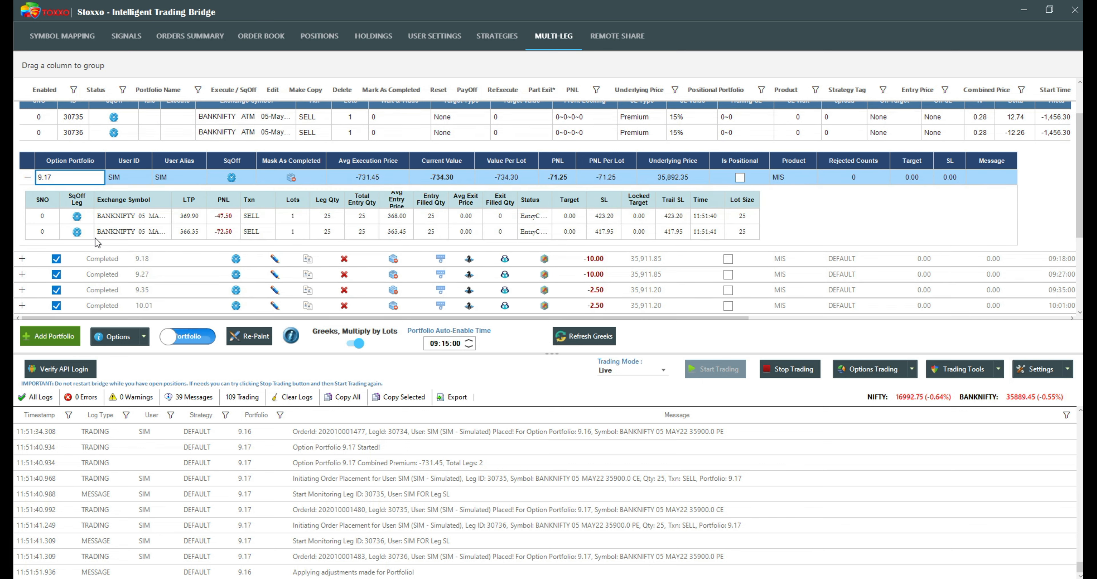